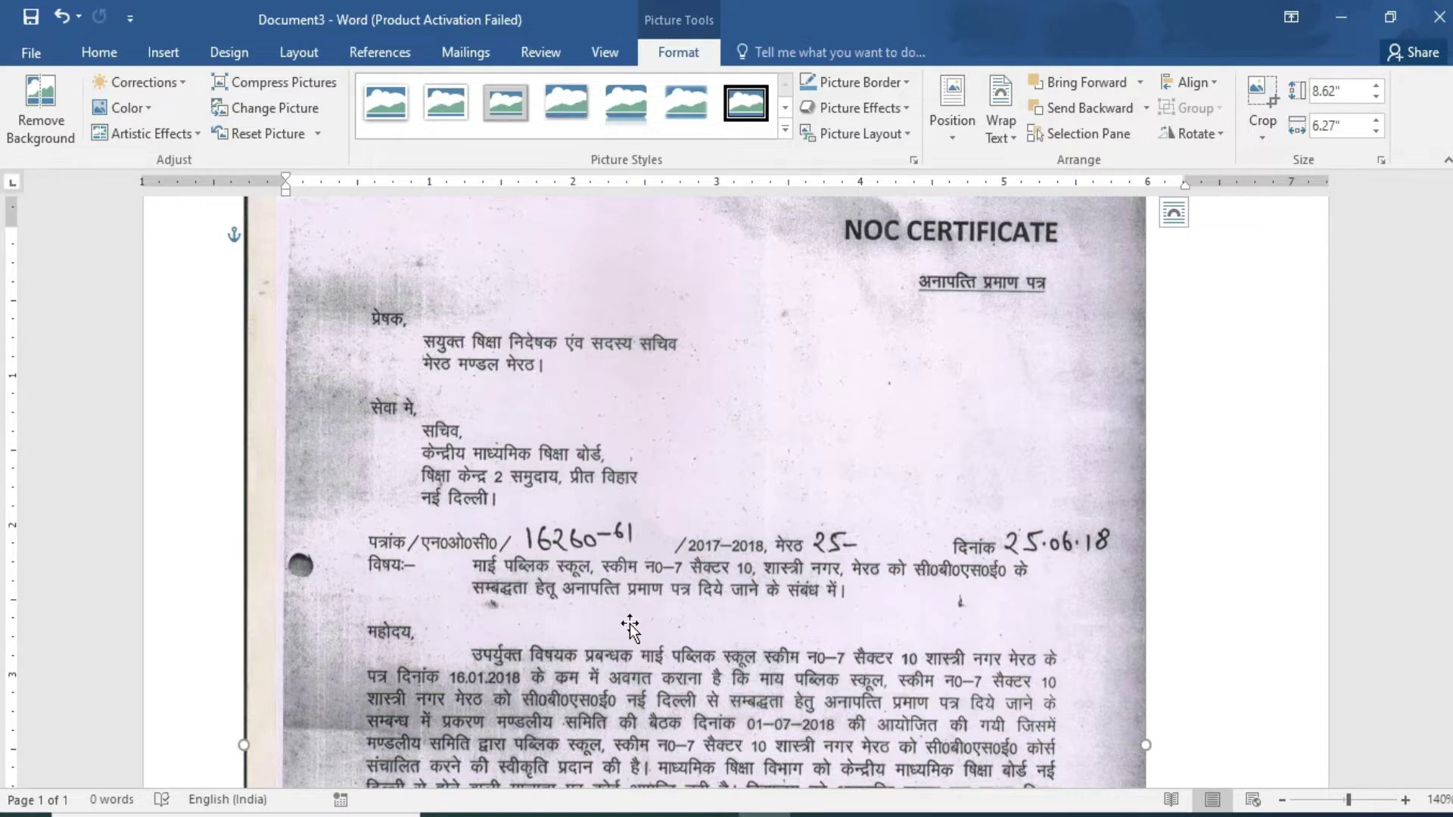
Start a new blank Word document with Ctrl+N.
{"action": "scroll", "coordinate": [832, 542], "scroll_direction": "down", "scroll_amount": 2}
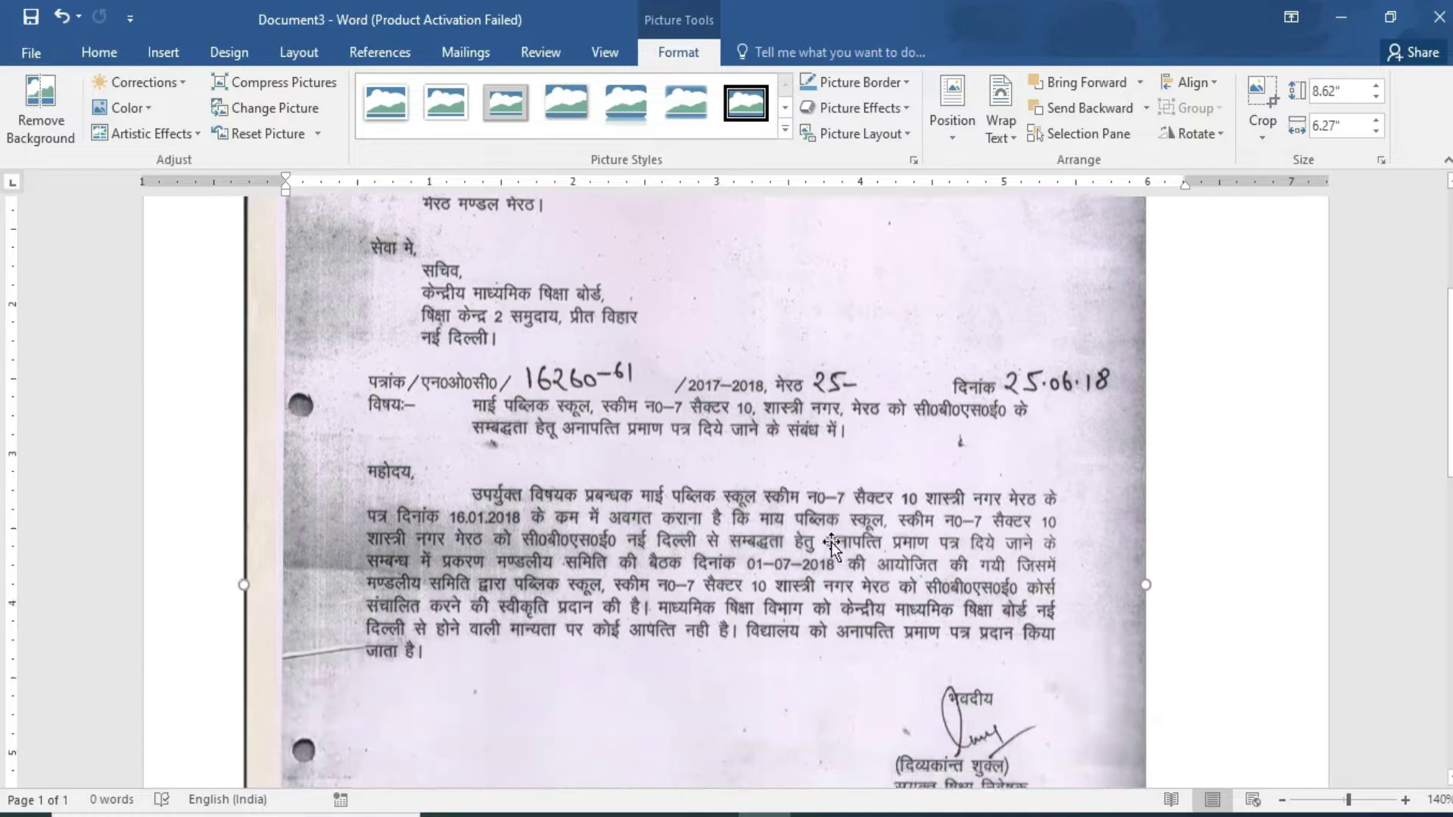
{"action": "scroll", "coordinate": [831, 542], "scroll_direction": "down", "scroll_amount": 3}
{"action": "scroll", "coordinate": [832, 542], "scroll_direction": "down", "scroll_amount": 1}
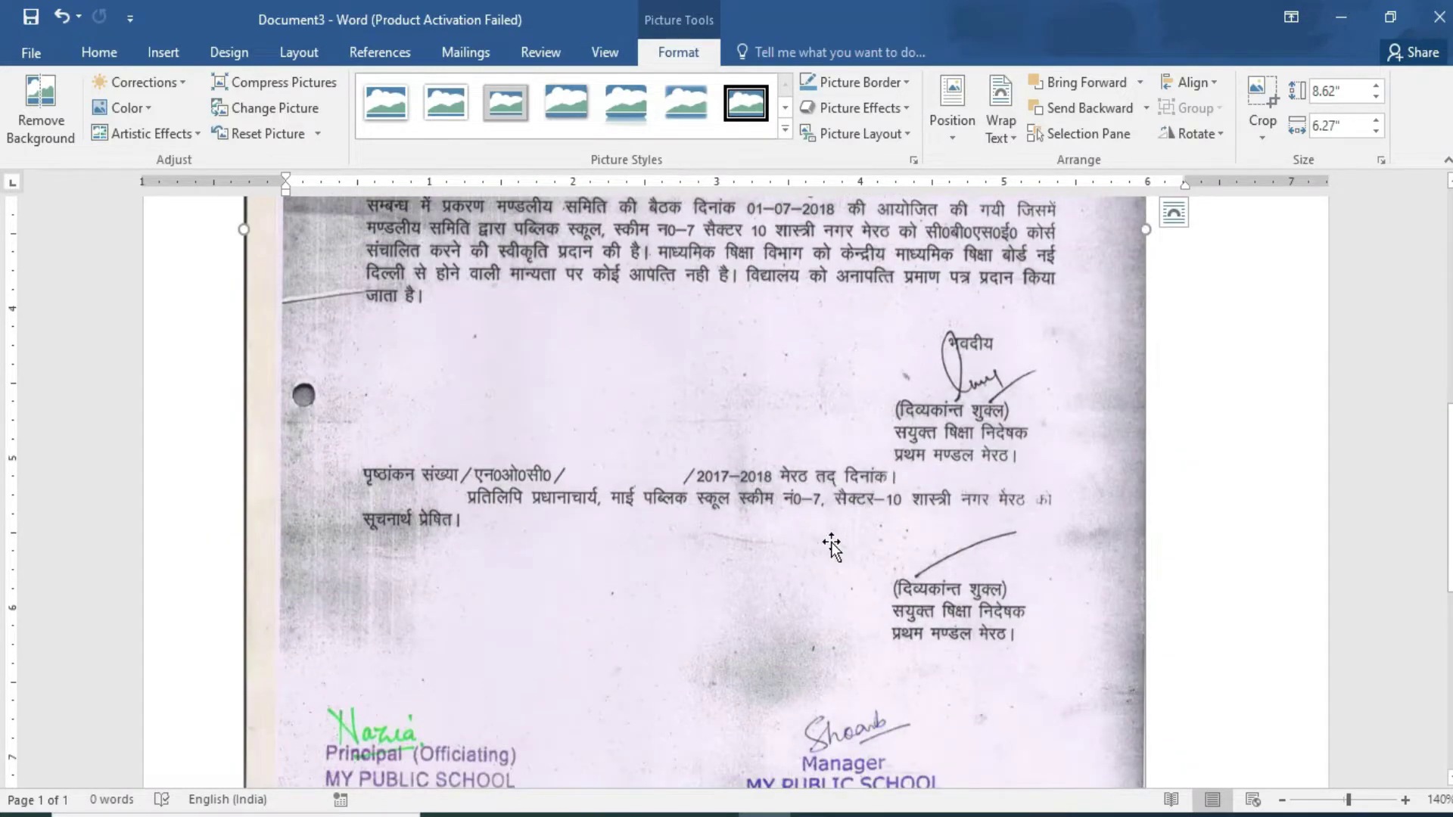
{"action": "scroll", "coordinate": [831, 542], "scroll_direction": "up", "scroll_amount": 5}
{"action": "scroll", "coordinate": [831, 542], "scroll_direction": "up", "scroll_amount": 1}
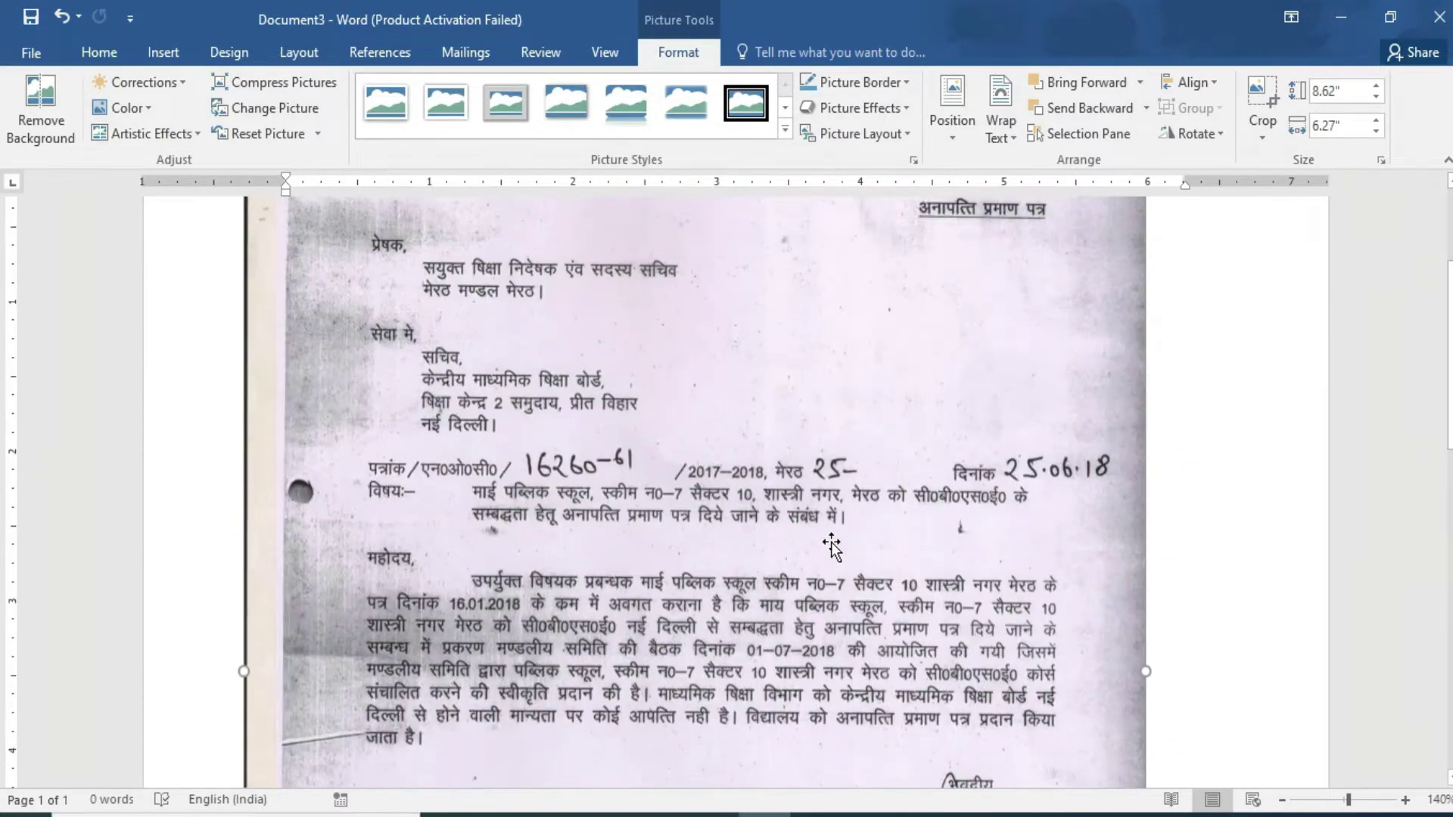
{"action": "scroll", "coordinate": [831, 541], "scroll_direction": "up", "scroll_amount": 5}
{"action": "scroll", "coordinate": [831, 542], "scroll_direction": "up", "scroll_amount": 2}
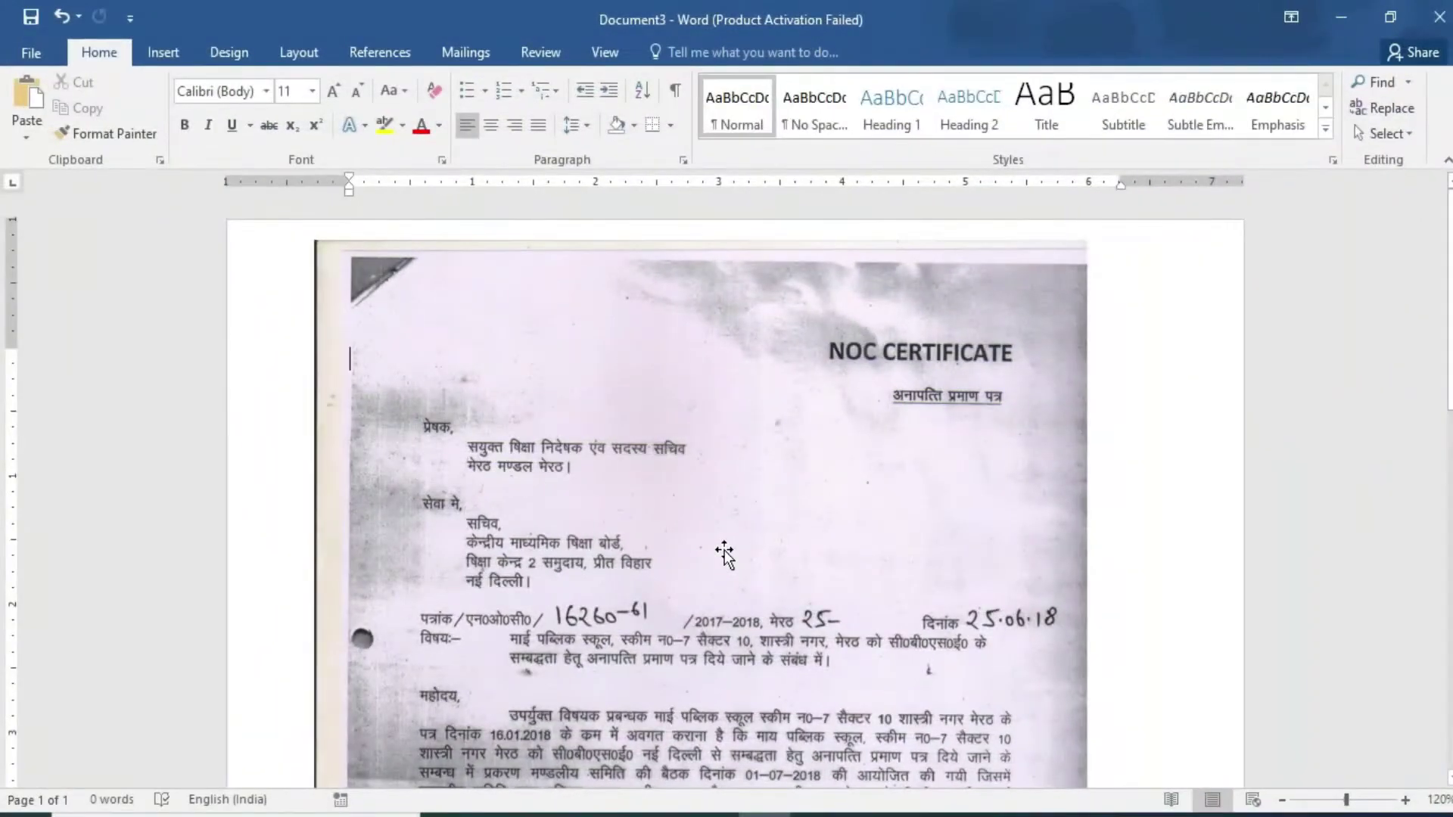
{"action": "key", "text": "ctrl+n"}
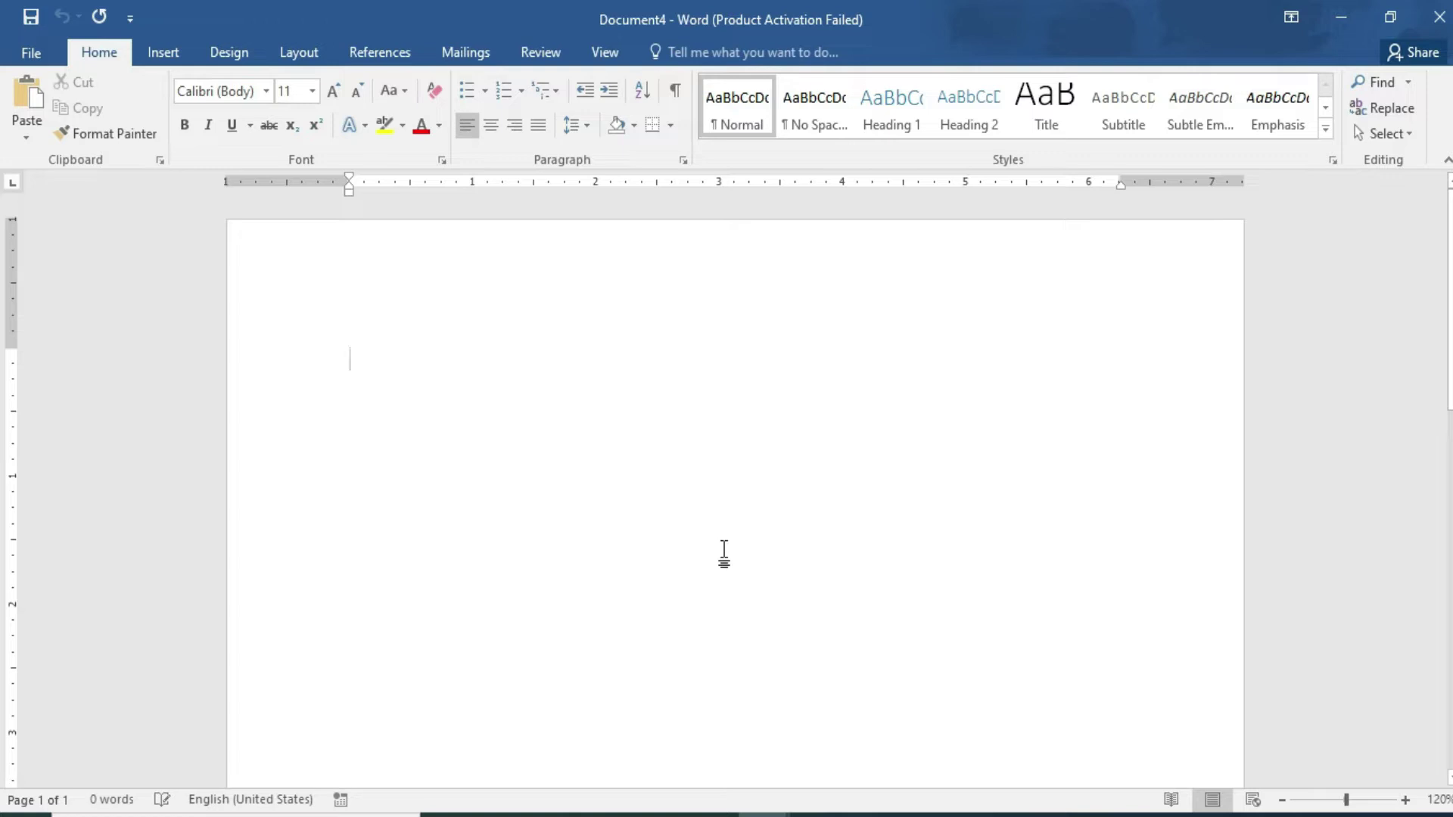
Insert the NOC-1 scan from Downloads, filling the page at 8.62 by 6.27 inches.
{"action": "left_click", "coordinate": [158, 56]}
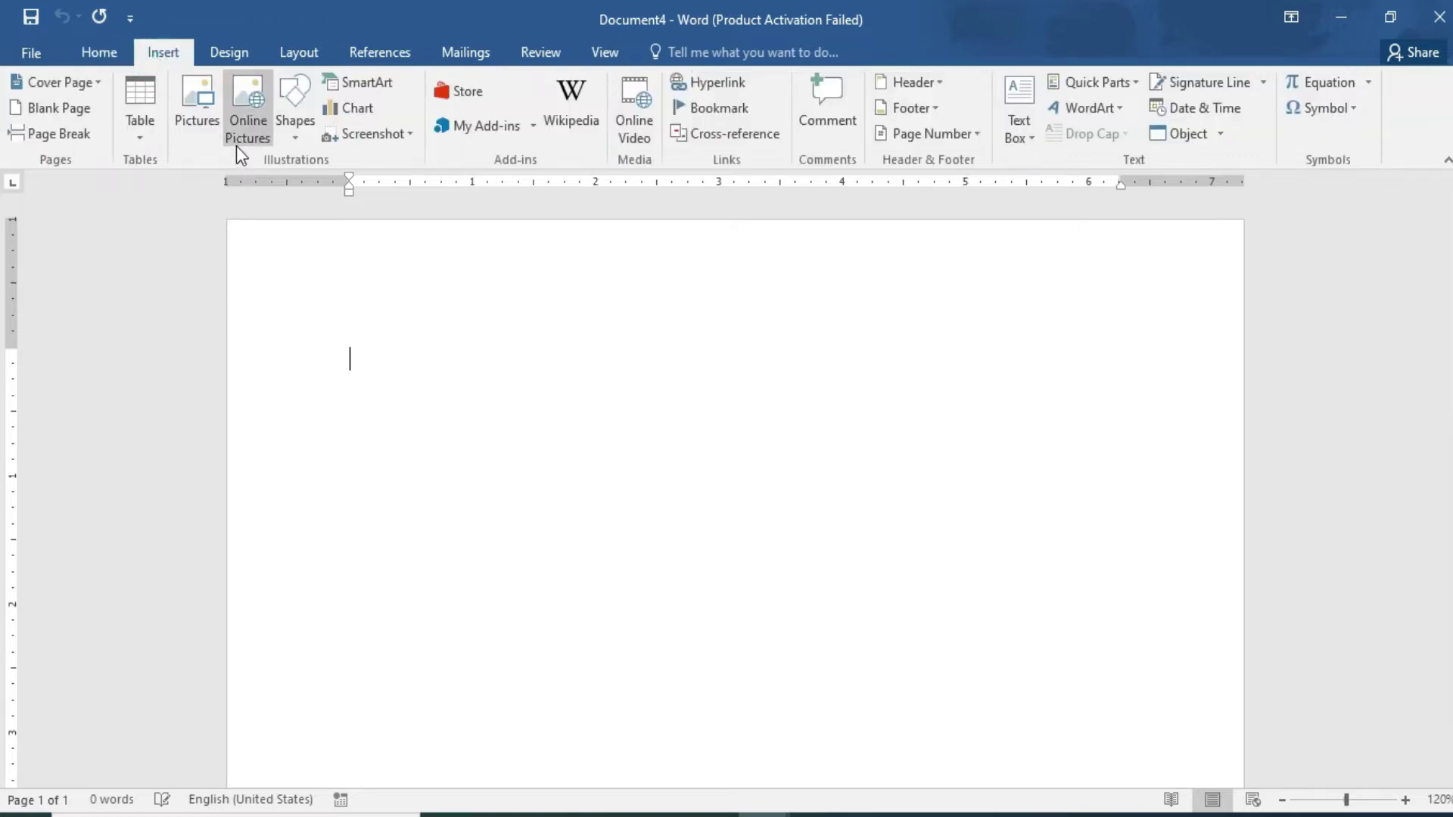
{"action": "left_click", "coordinate": [212, 129]}
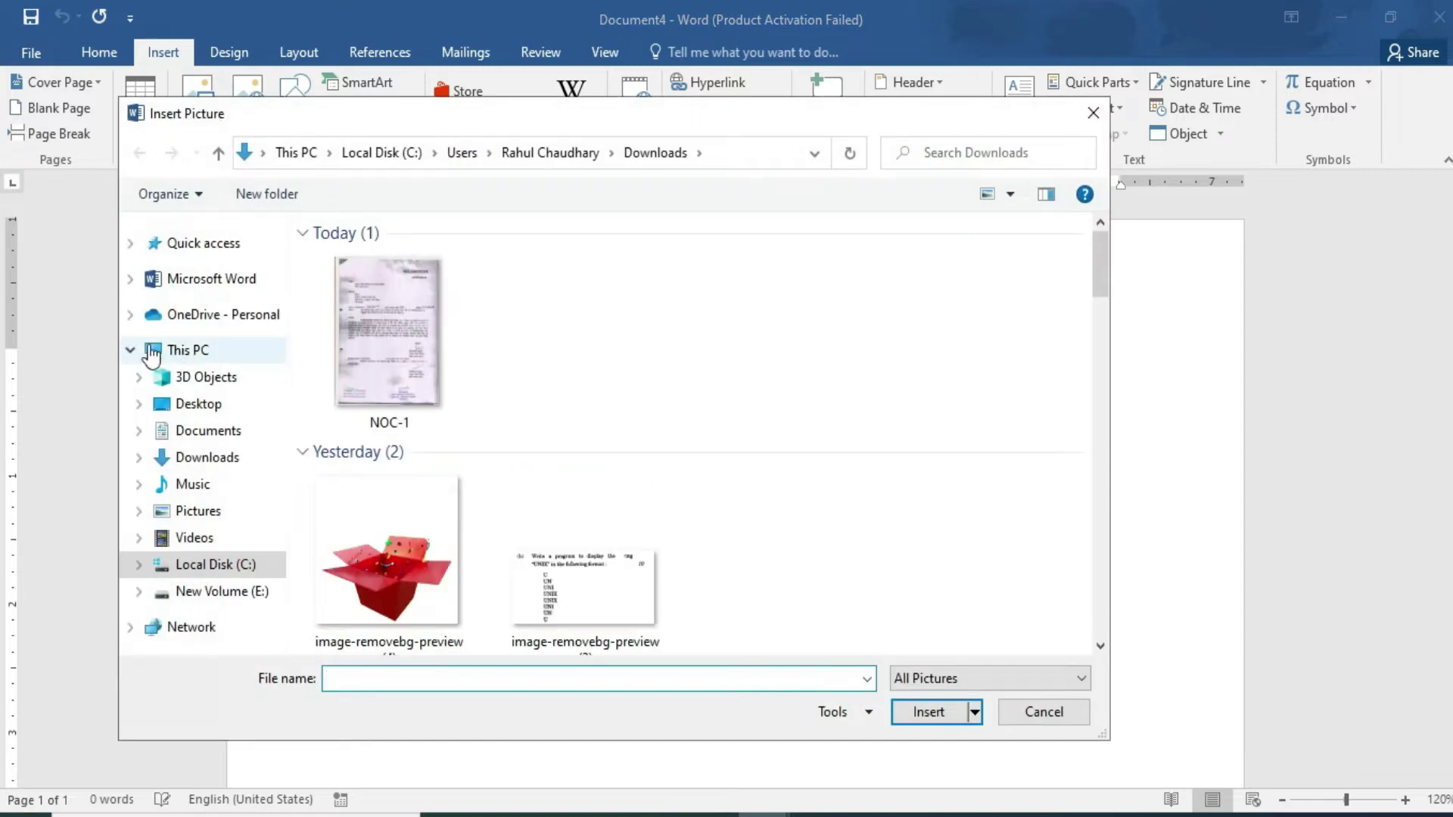
{"action": "left_click", "coordinate": [391, 357]}
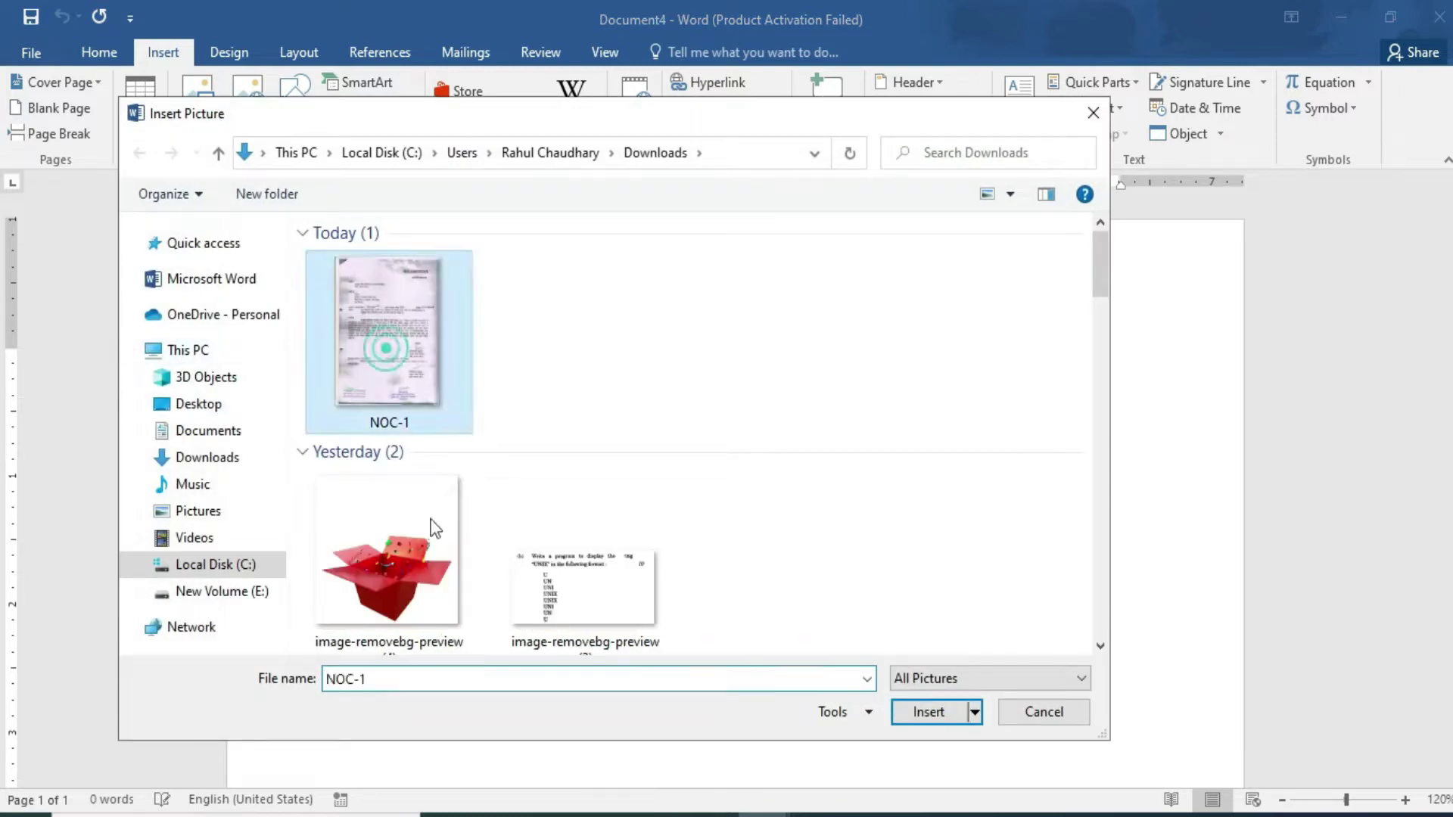
{"action": "left_click", "coordinate": [934, 710]}
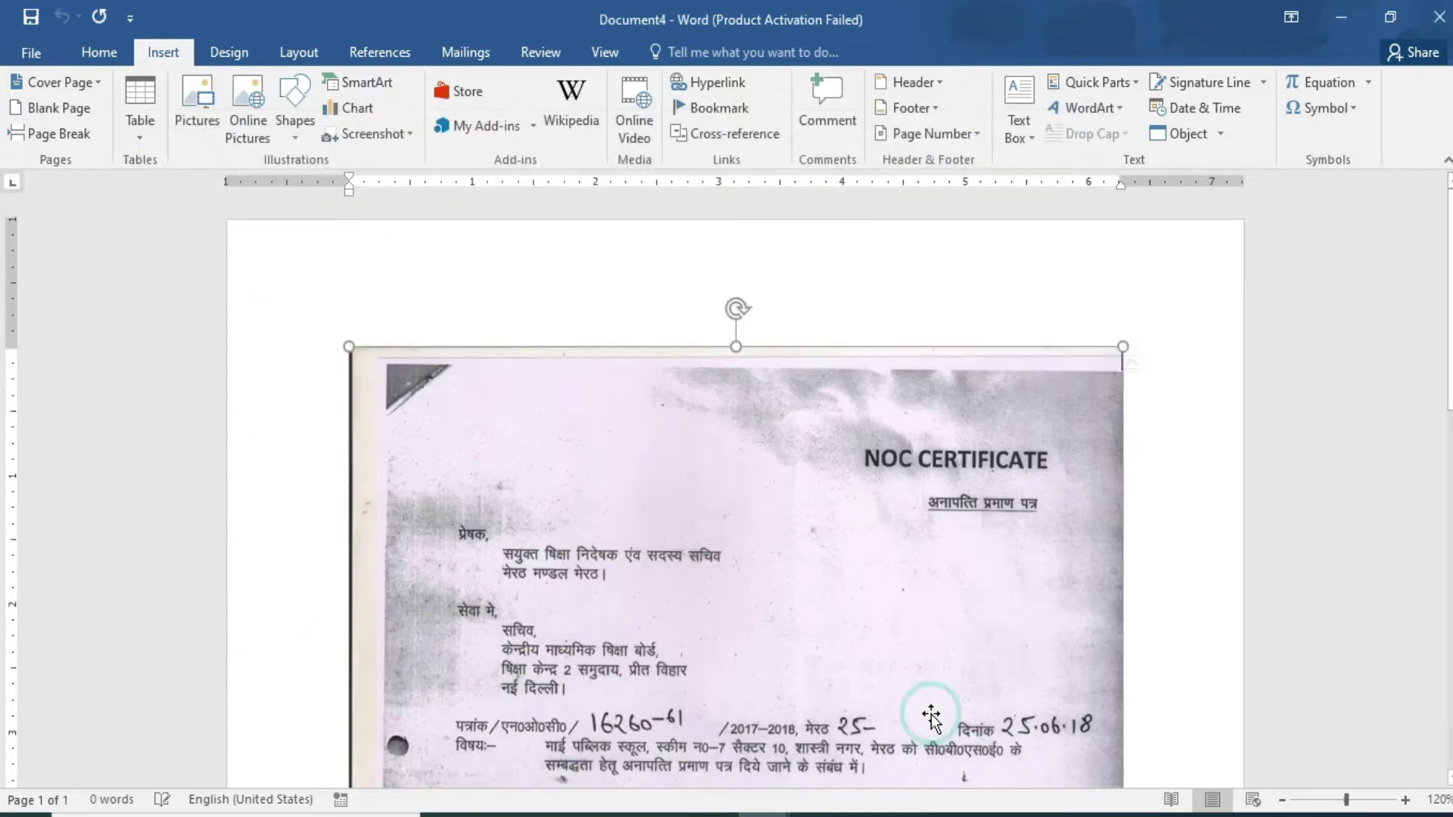
{"action": "scroll", "coordinate": [766, 674], "scroll_direction": "down", "scroll_amount": 3}
{"action": "scroll", "coordinate": [766, 674], "scroll_direction": "down", "scroll_amount": 2}
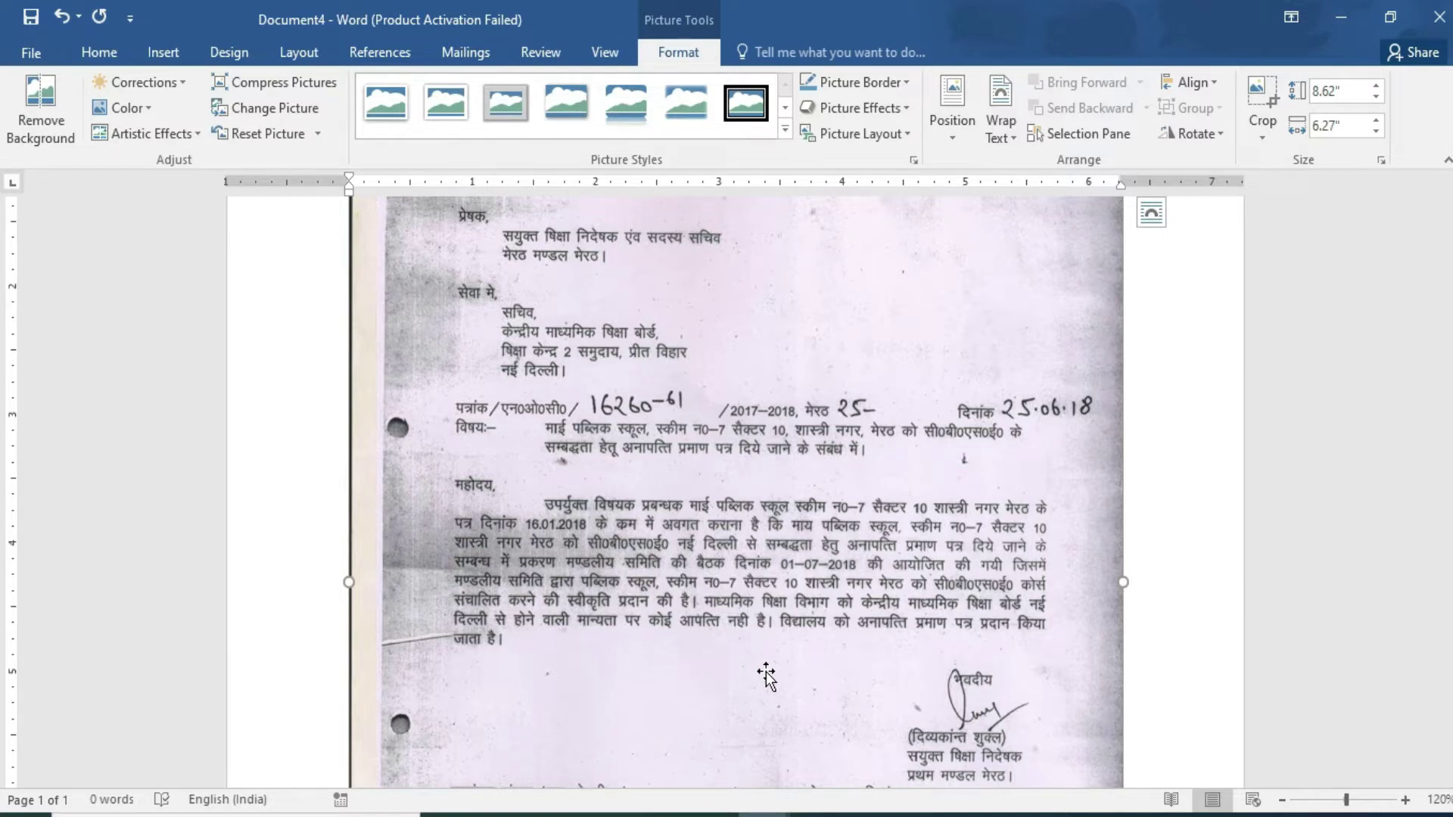
{"action": "scroll", "coordinate": [646, 638], "scroll_direction": "down", "scroll_amount": 3, "text": "ctrl"}
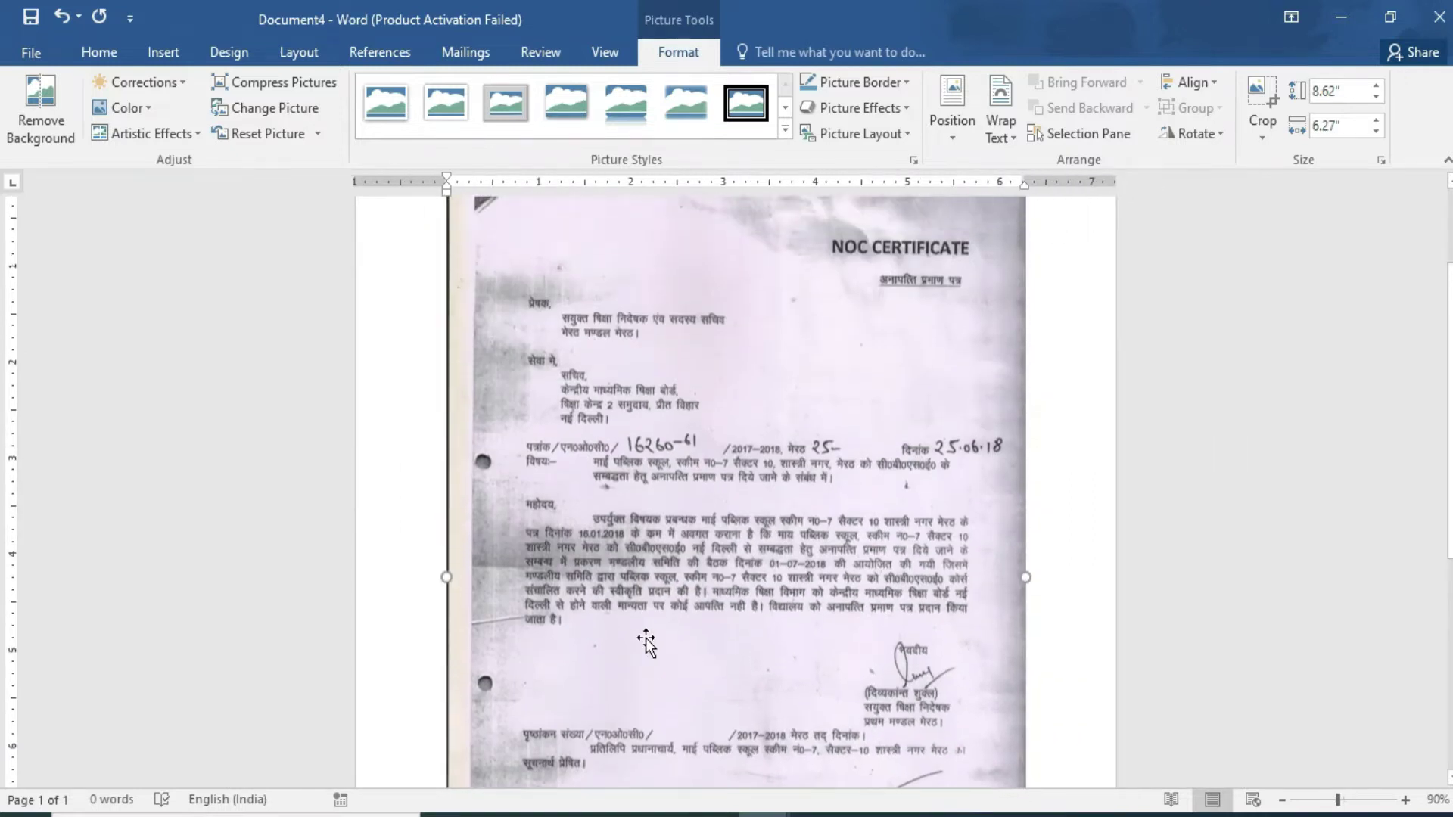
{"action": "scroll", "coordinate": [646, 638], "scroll_direction": "up", "scroll_amount": 3}
{"action": "scroll", "coordinate": [602, 621], "scroll_direction": "down", "scroll_amount": 1}
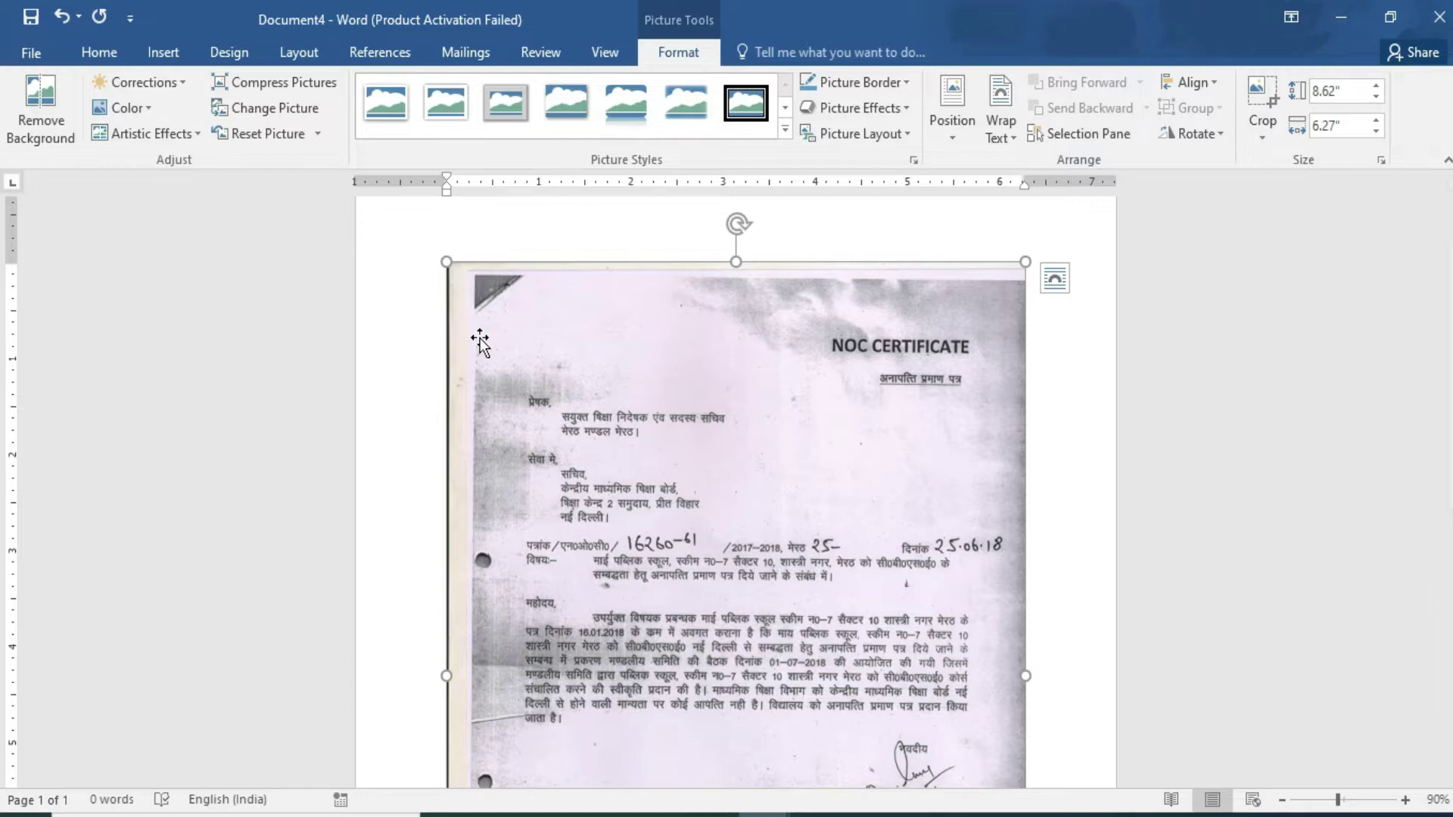
{"action": "scroll", "coordinate": [480, 342], "scroll_direction": "up", "scroll_amount": 1, "text": "ctrl"}
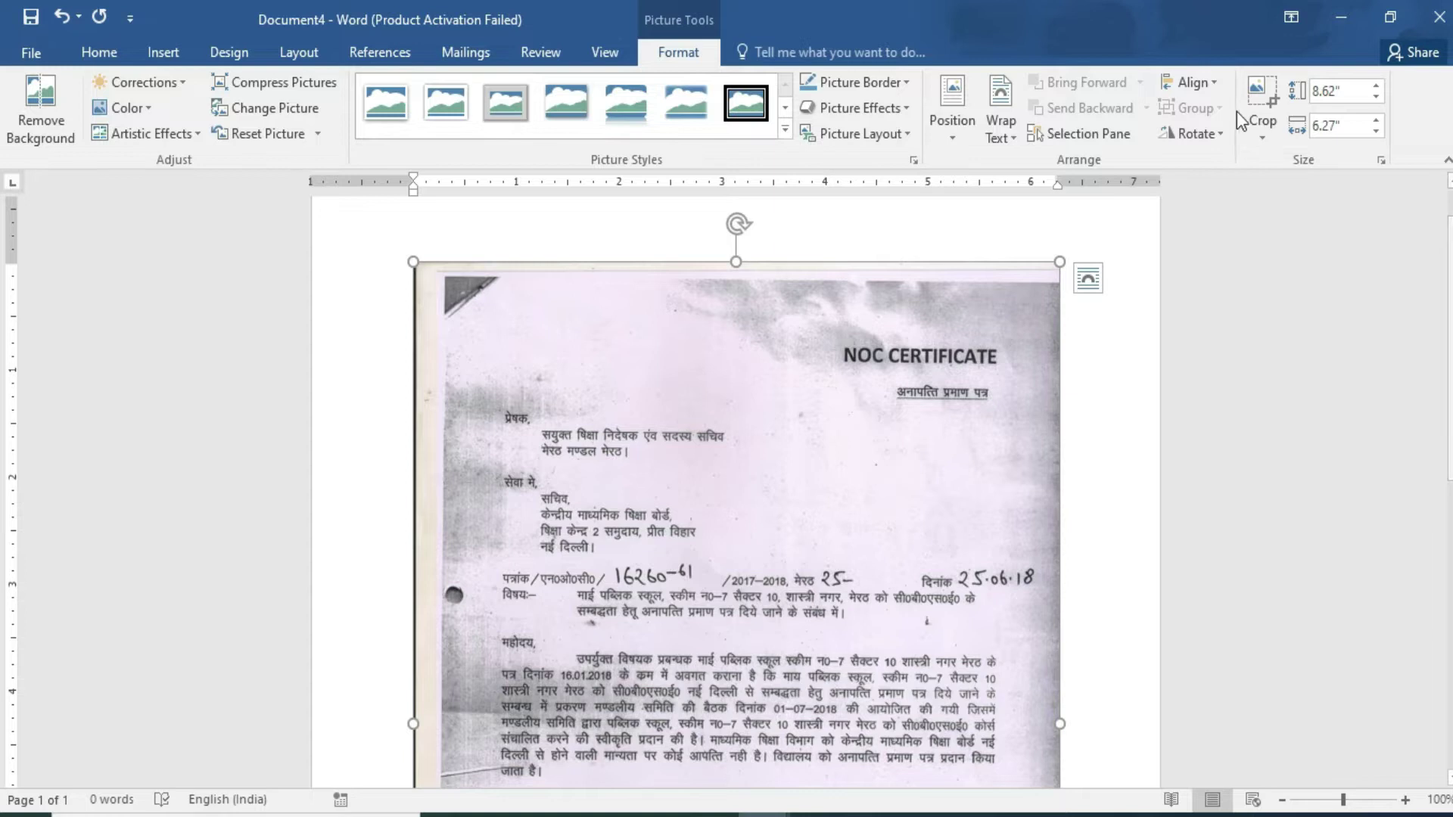
Crop thin strips off the picture's top, left and bottom edges, leaving 8.39 by 6.03 inches.
{"action": "left_click", "coordinate": [1255, 91]}
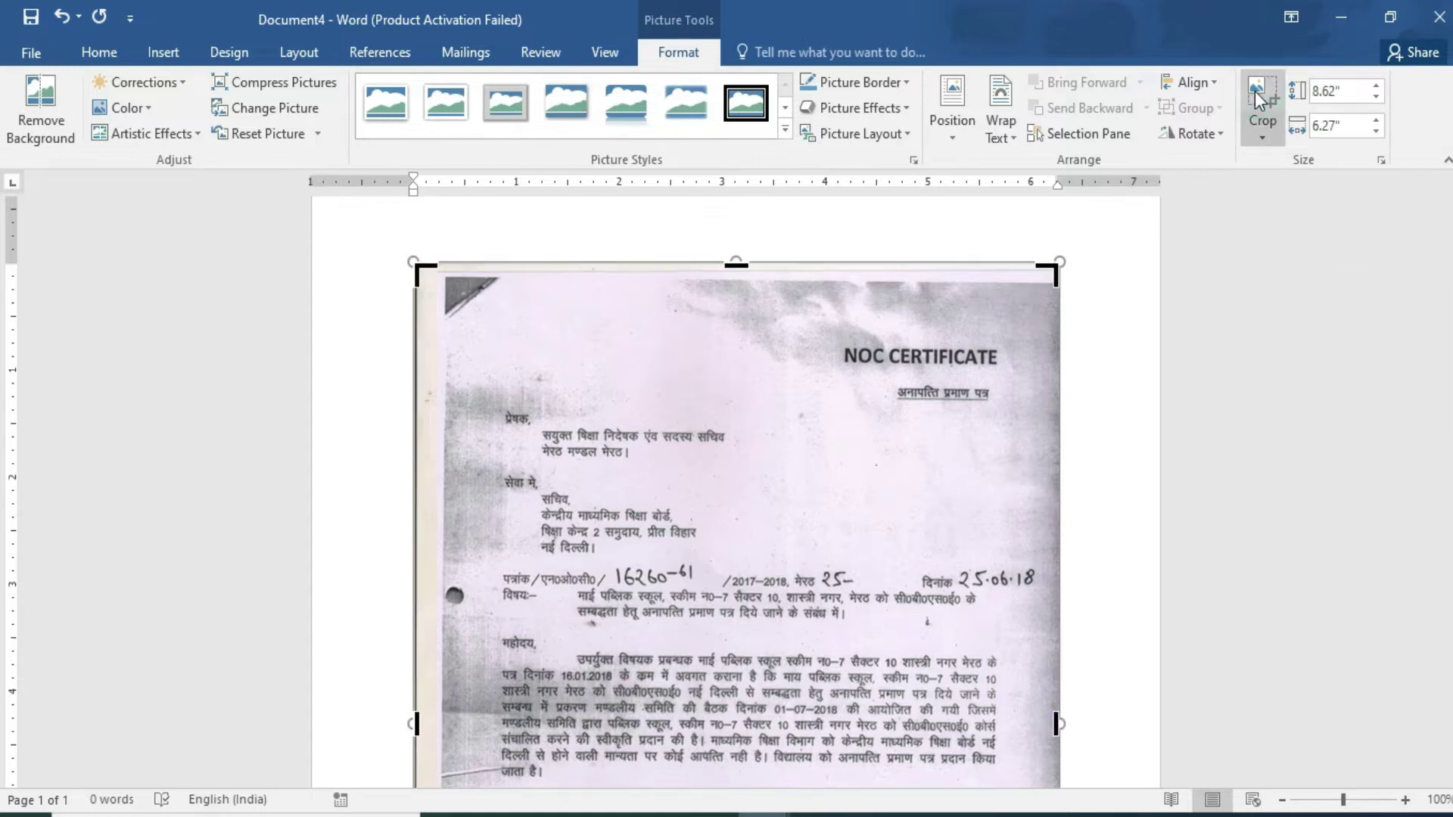
{"action": "left_click_drag", "start_coordinate": [738, 261], "coordinate": [742, 272]}
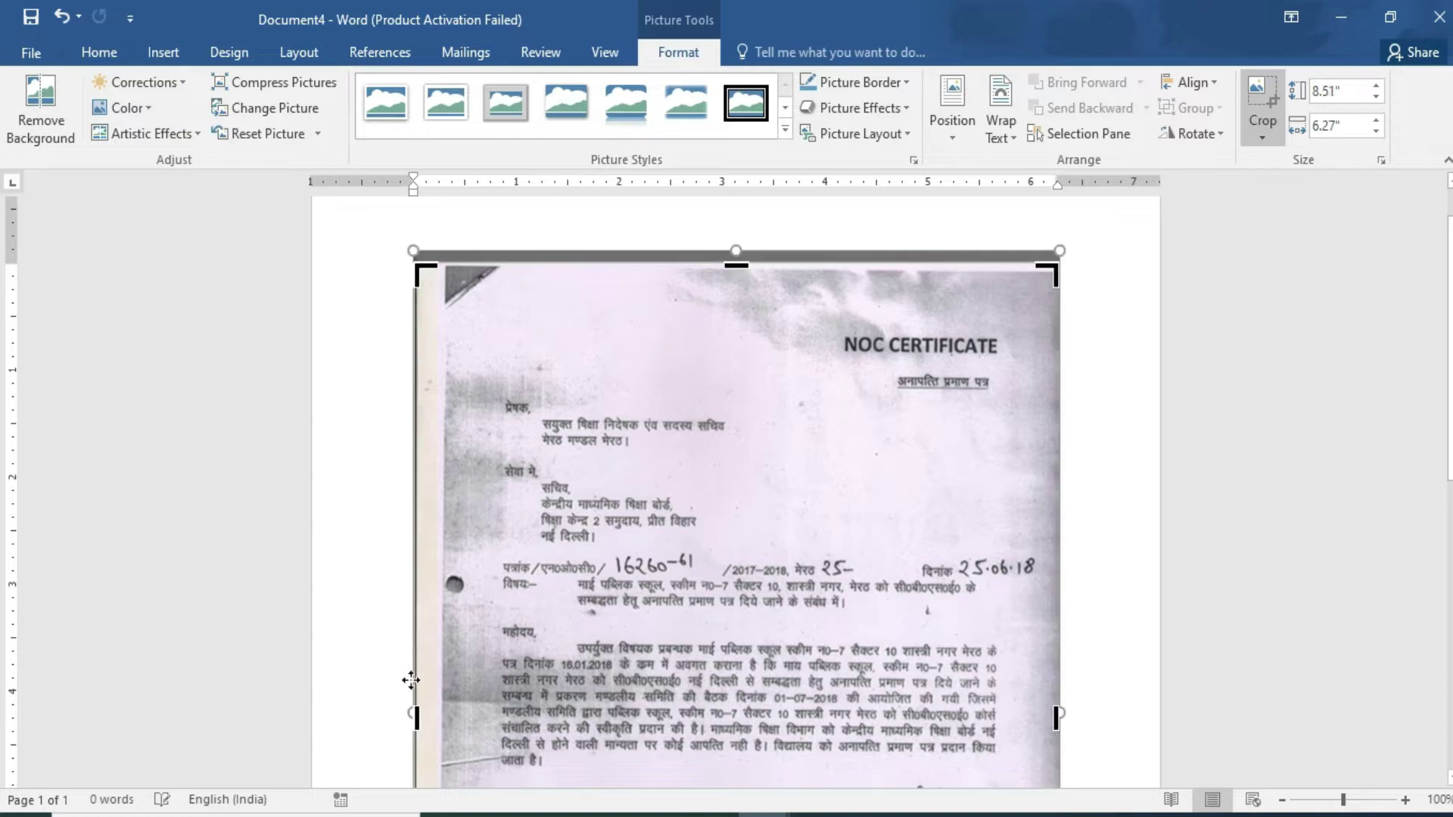
{"action": "left_click", "coordinate": [417, 717]}
{"action": "left_click_drag", "start_coordinate": [423, 720], "coordinate": [450, 720]}
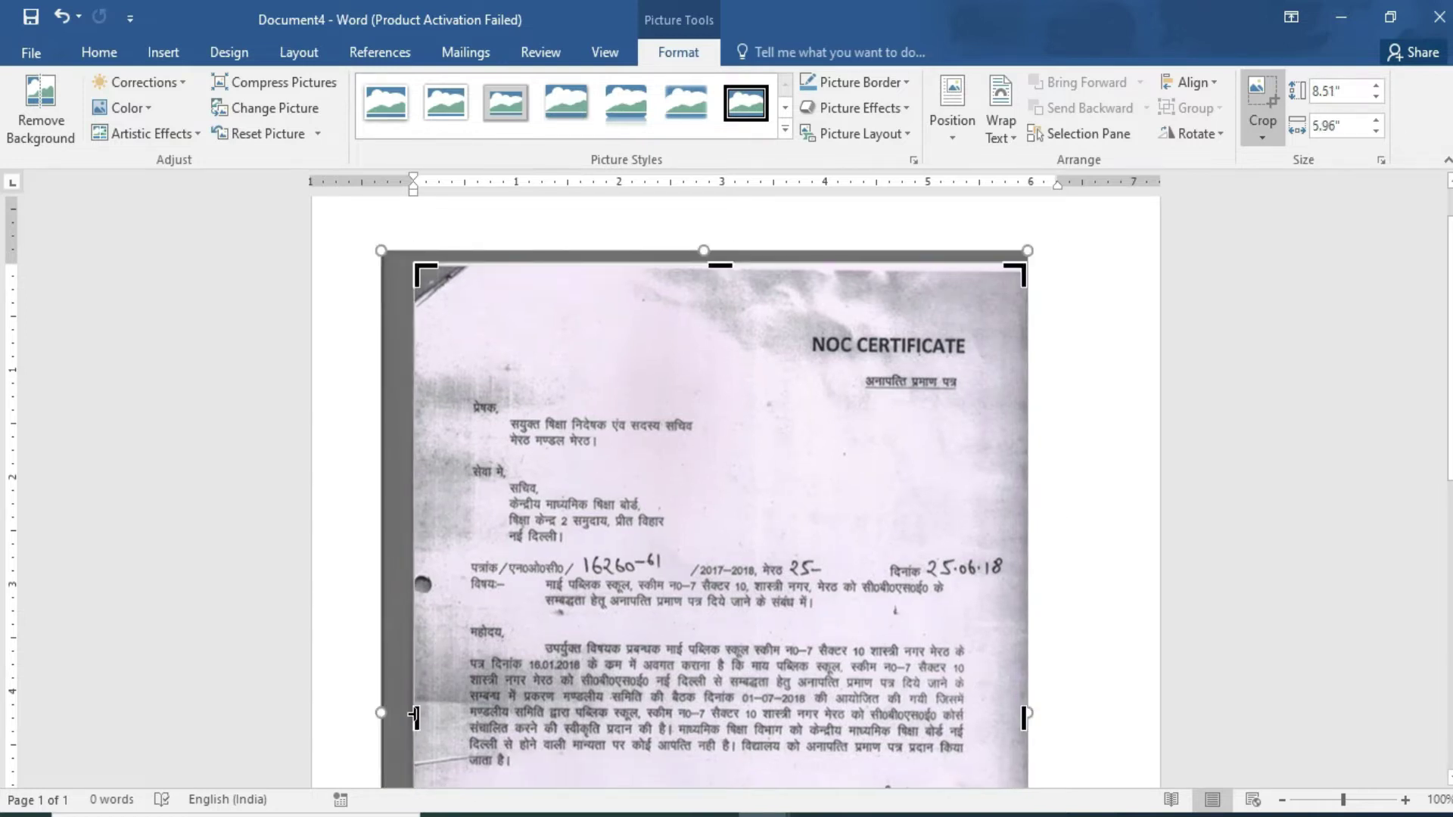
{"action": "left_click", "coordinate": [408, 716]}
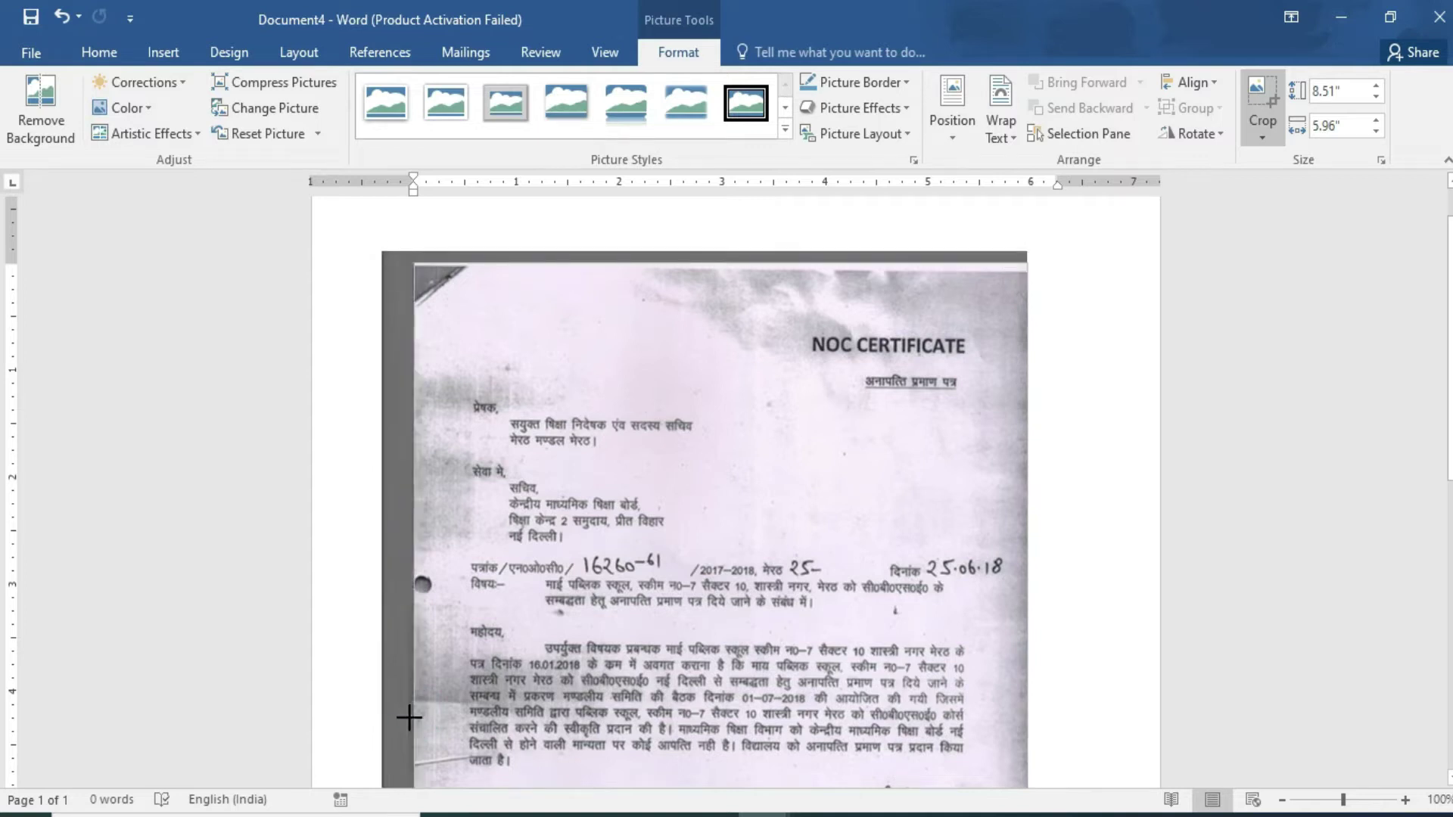
{"action": "left_click_drag", "start_coordinate": [409, 716], "coordinate": [406, 717]}
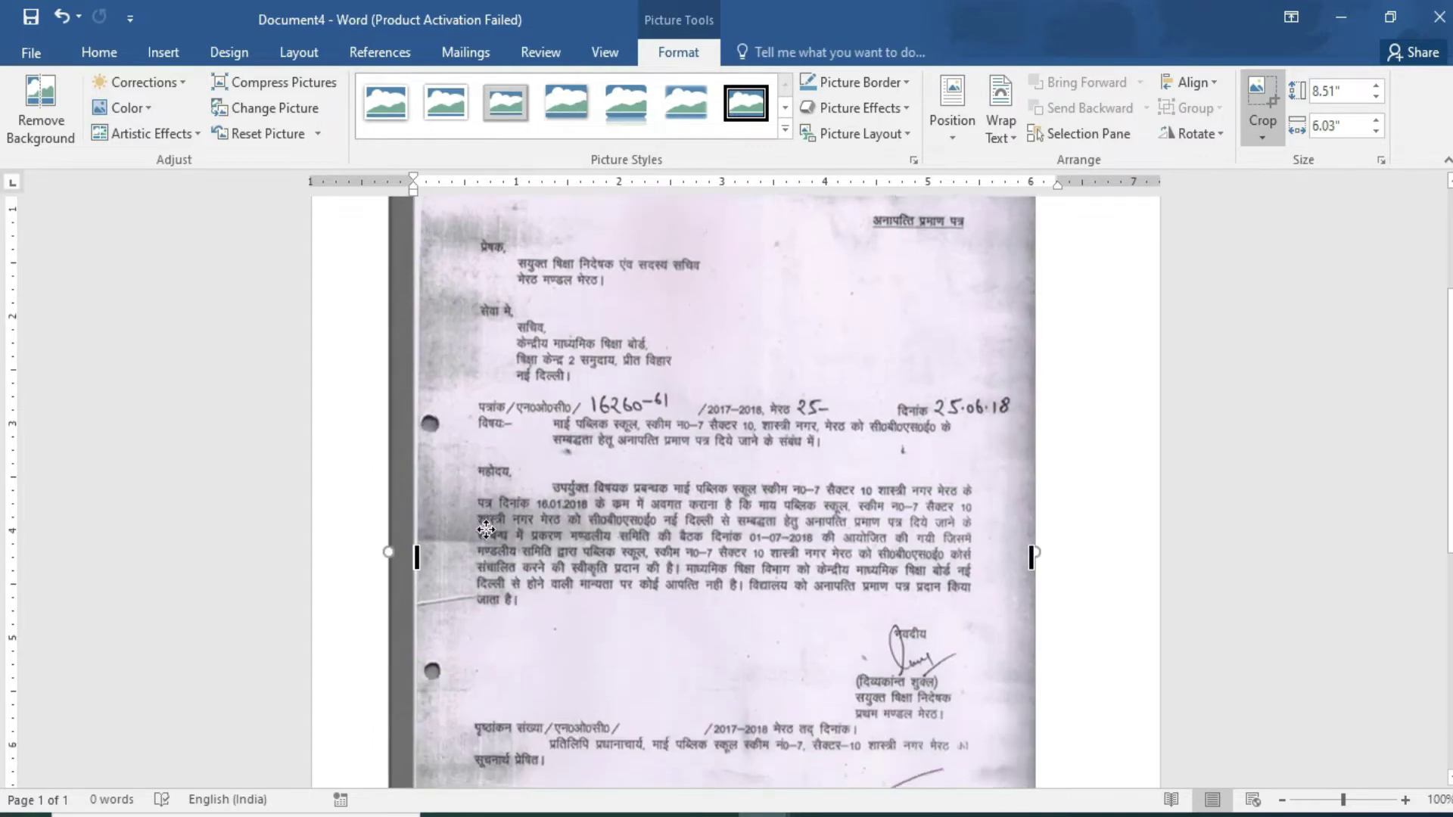
{"action": "scroll", "coordinate": [691, 613], "scroll_direction": "down", "scroll_amount": 10}
{"action": "left_click_drag", "start_coordinate": [721, 579], "coordinate": [722, 571]}
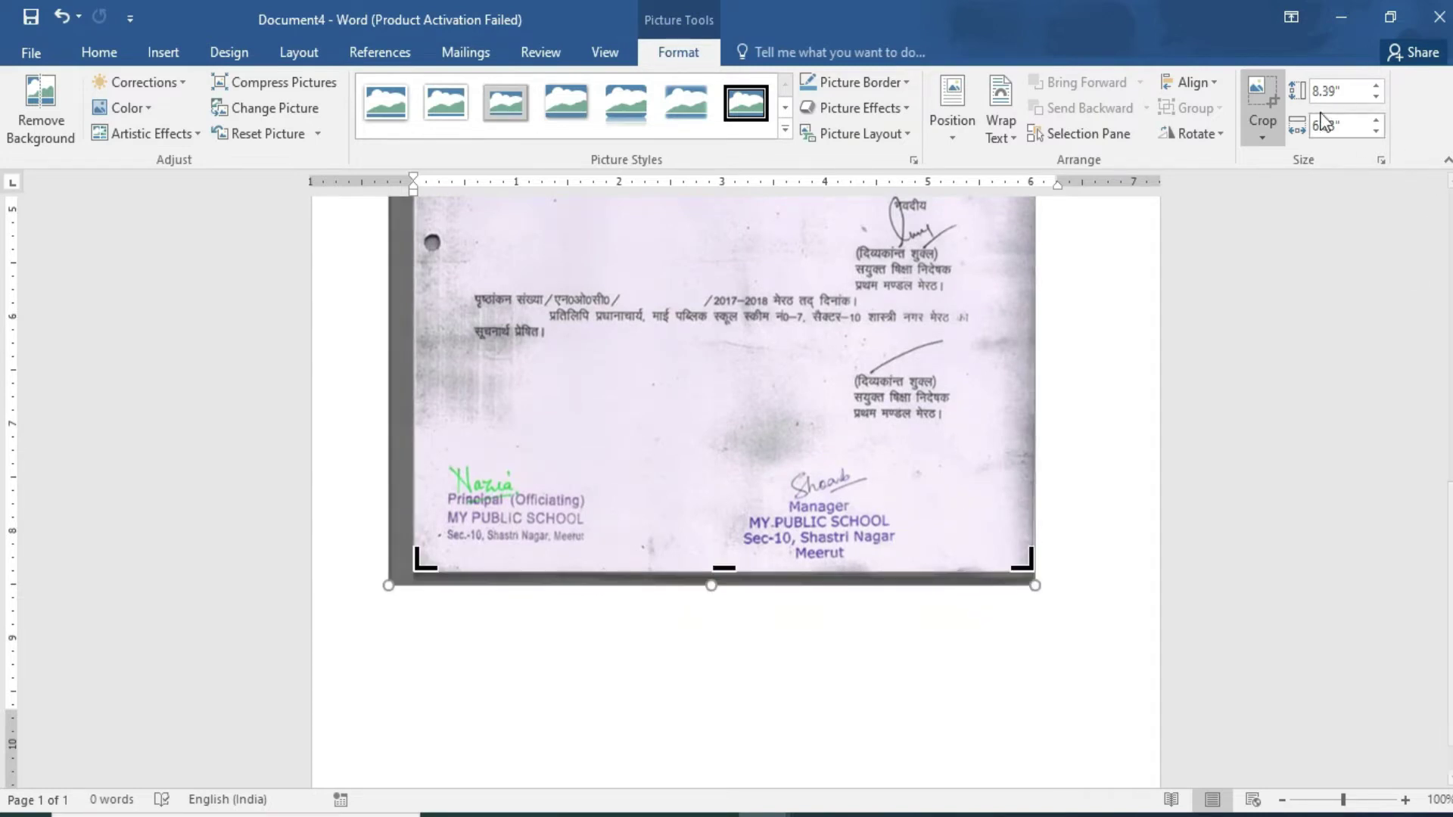
{"action": "left_click", "coordinate": [1263, 95]}
{"action": "scroll", "coordinate": [566, 551], "scroll_direction": "up", "scroll_amount": 3}
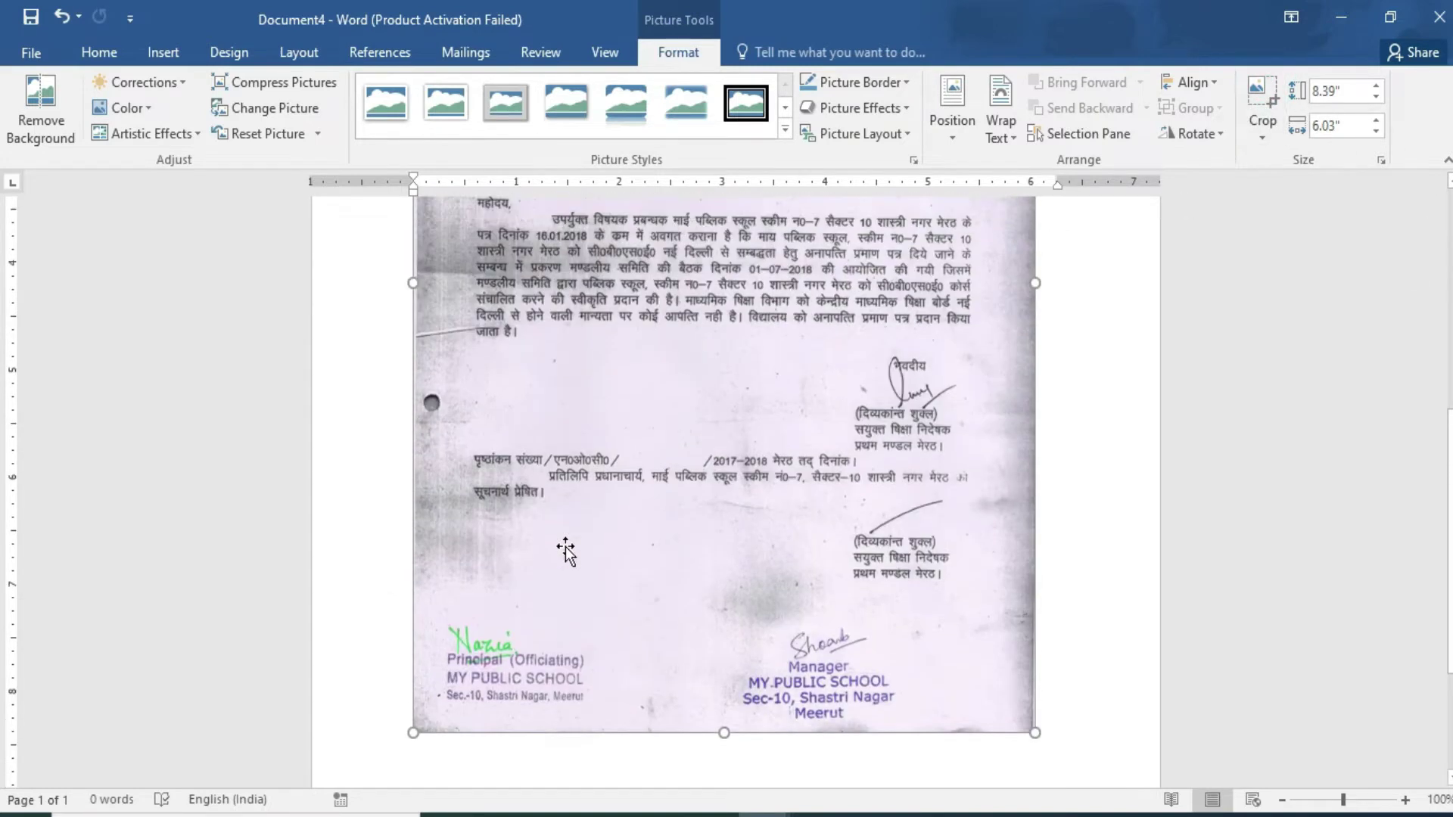
{"action": "scroll", "coordinate": [566, 551], "scroll_direction": "up", "scroll_amount": 4}
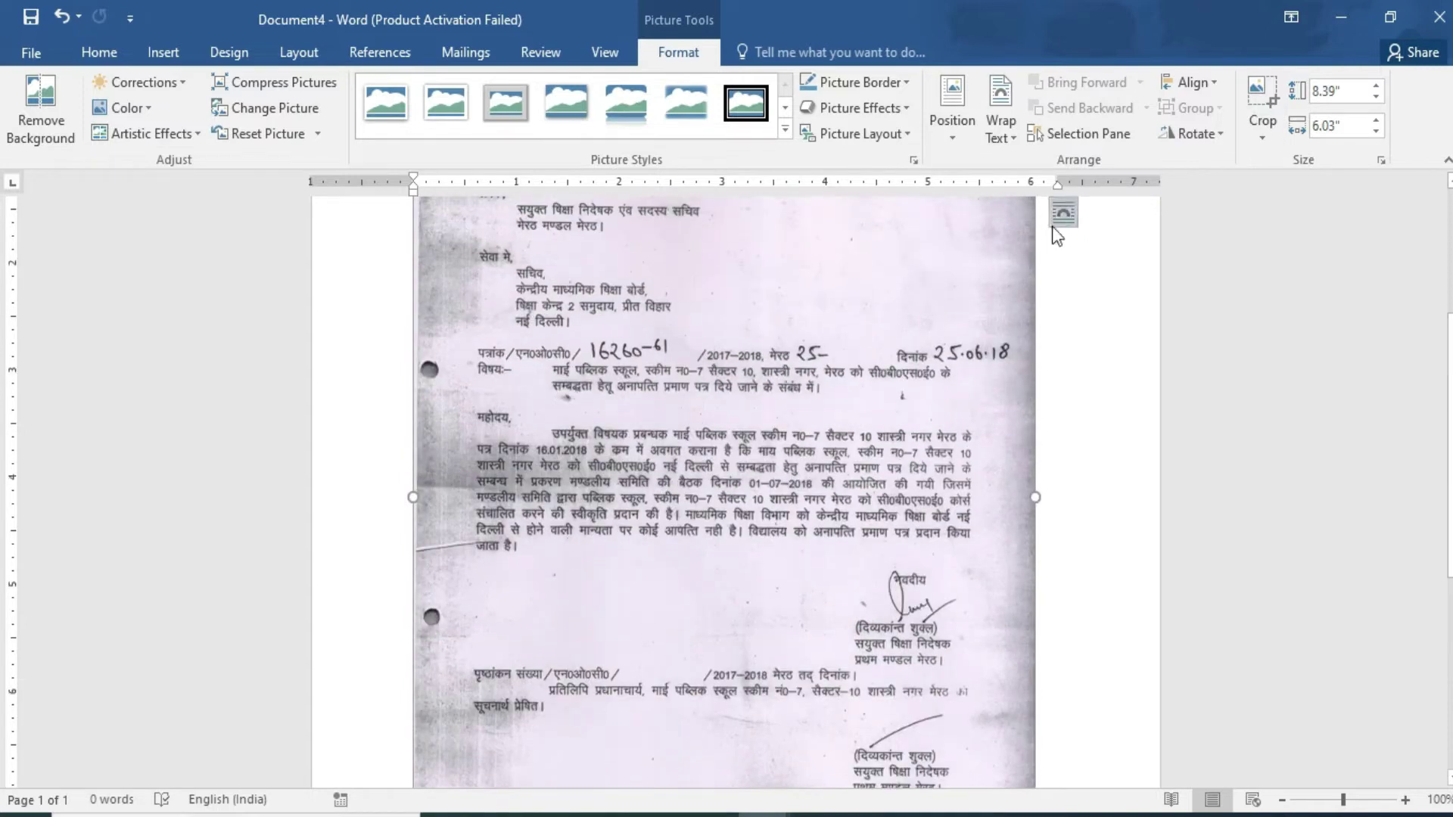
{"action": "scroll", "coordinate": [987, 241], "scroll_direction": "up", "scroll_amount": 2}
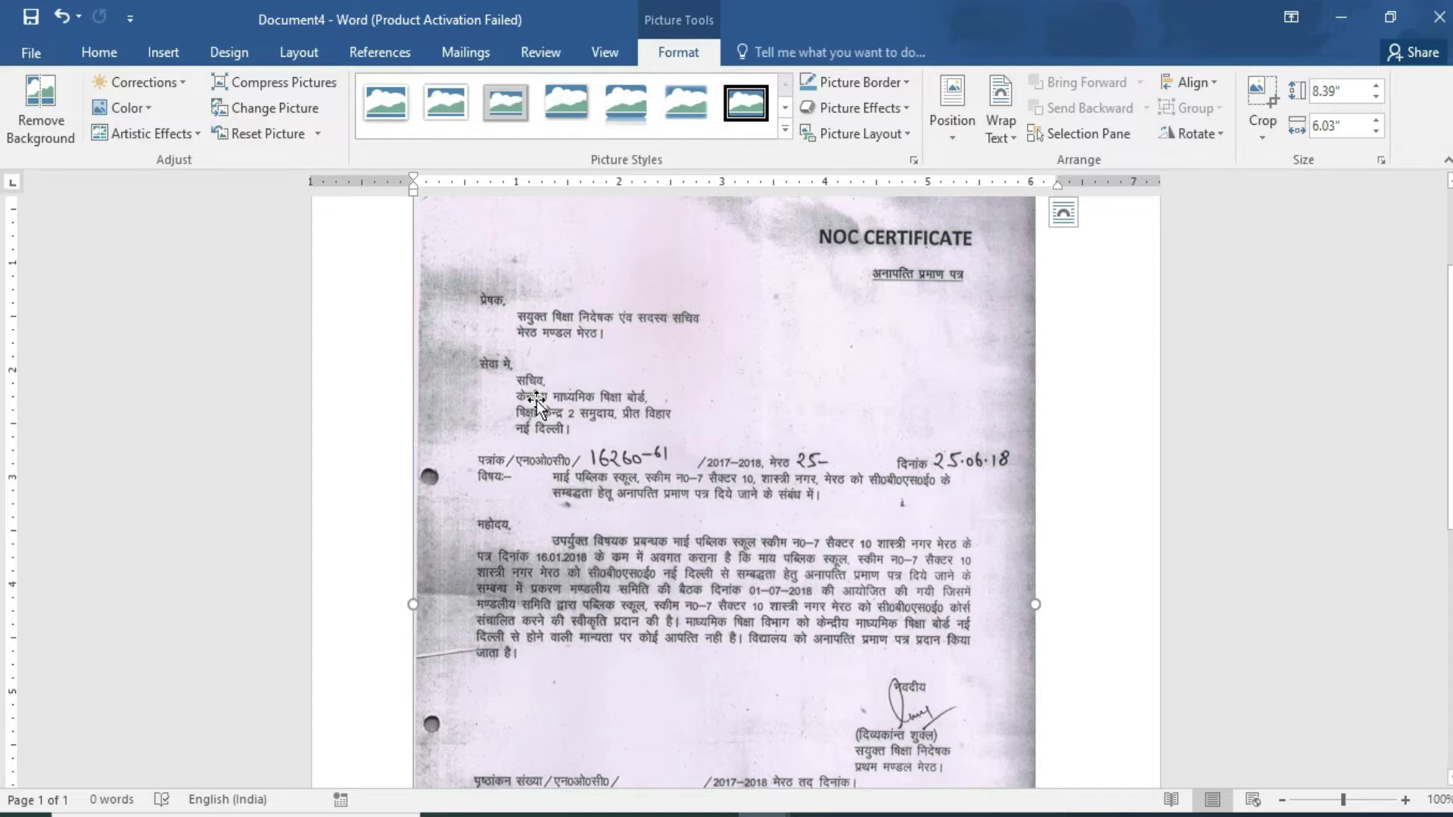
Set the certificate picture's text wrapping to In Front of Text.
{"action": "left_click", "coordinate": [1001, 135]}
{"action": "left_click", "coordinate": [1037, 327]}
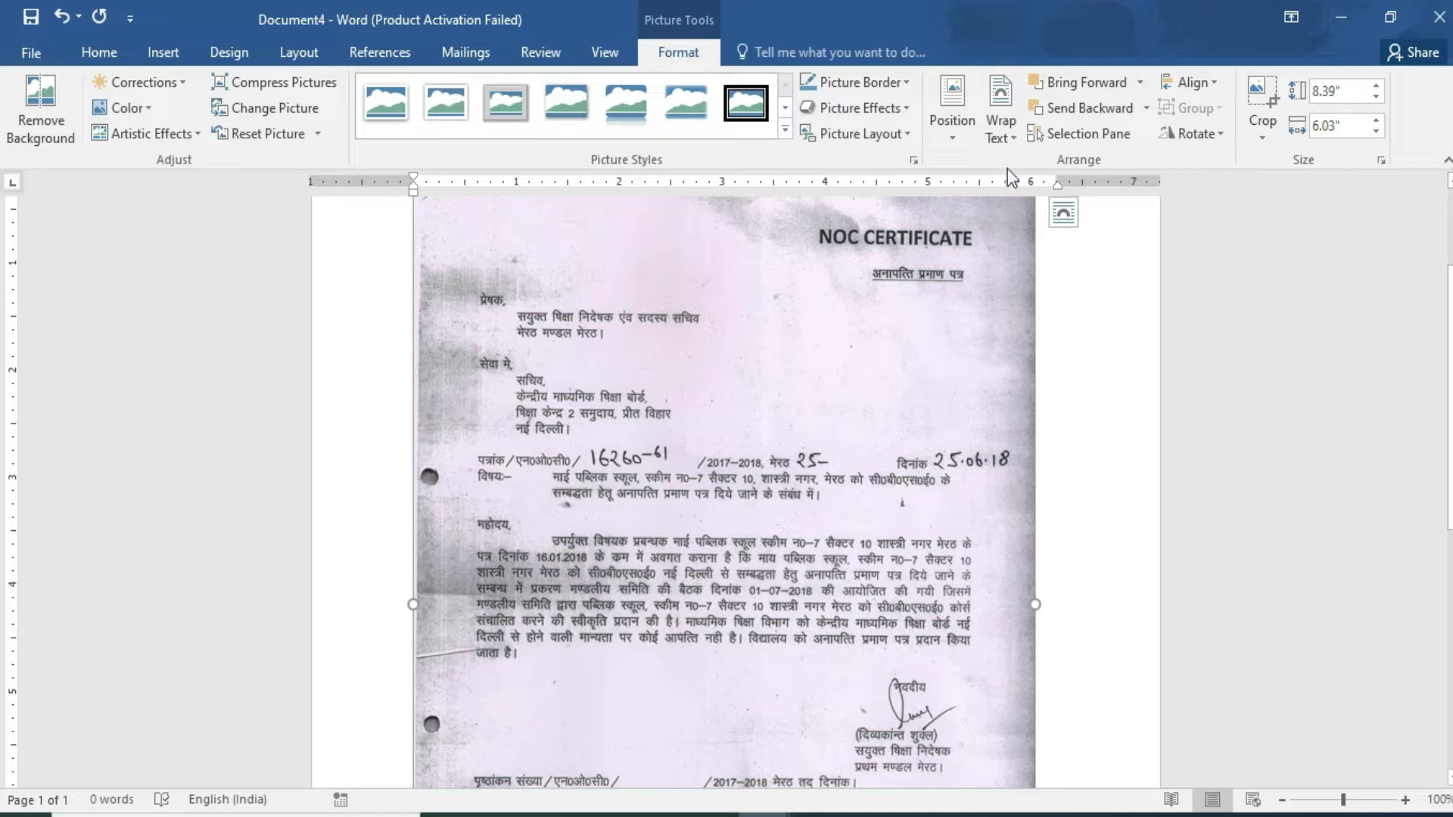
{"action": "left_click", "coordinate": [1001, 128]}
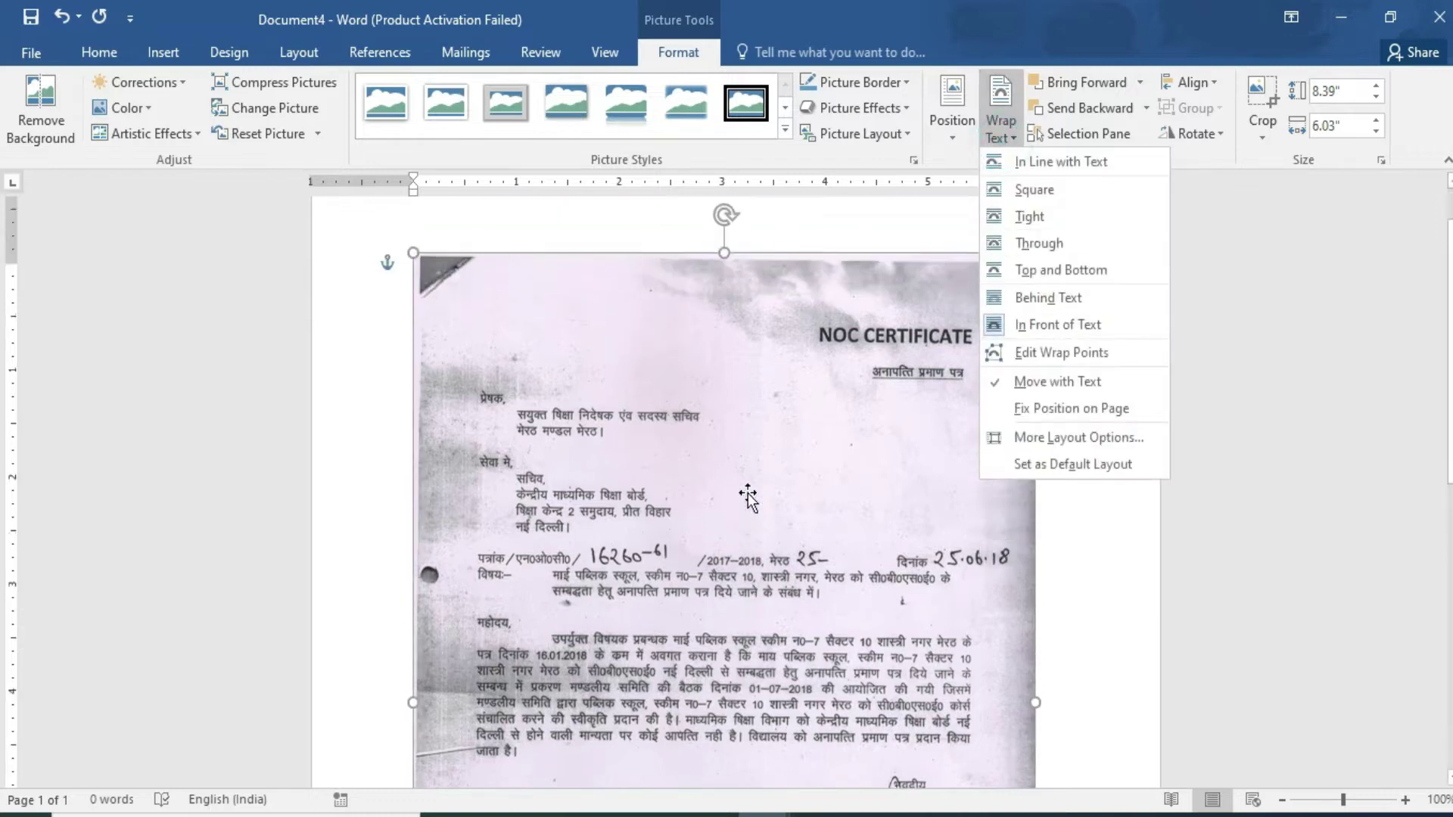
{"action": "scroll", "coordinate": [720, 488], "scroll_direction": "down", "scroll_amount": 3}
{"action": "scroll", "coordinate": [575, 466], "scroll_direction": "down", "scroll_amount": 2}
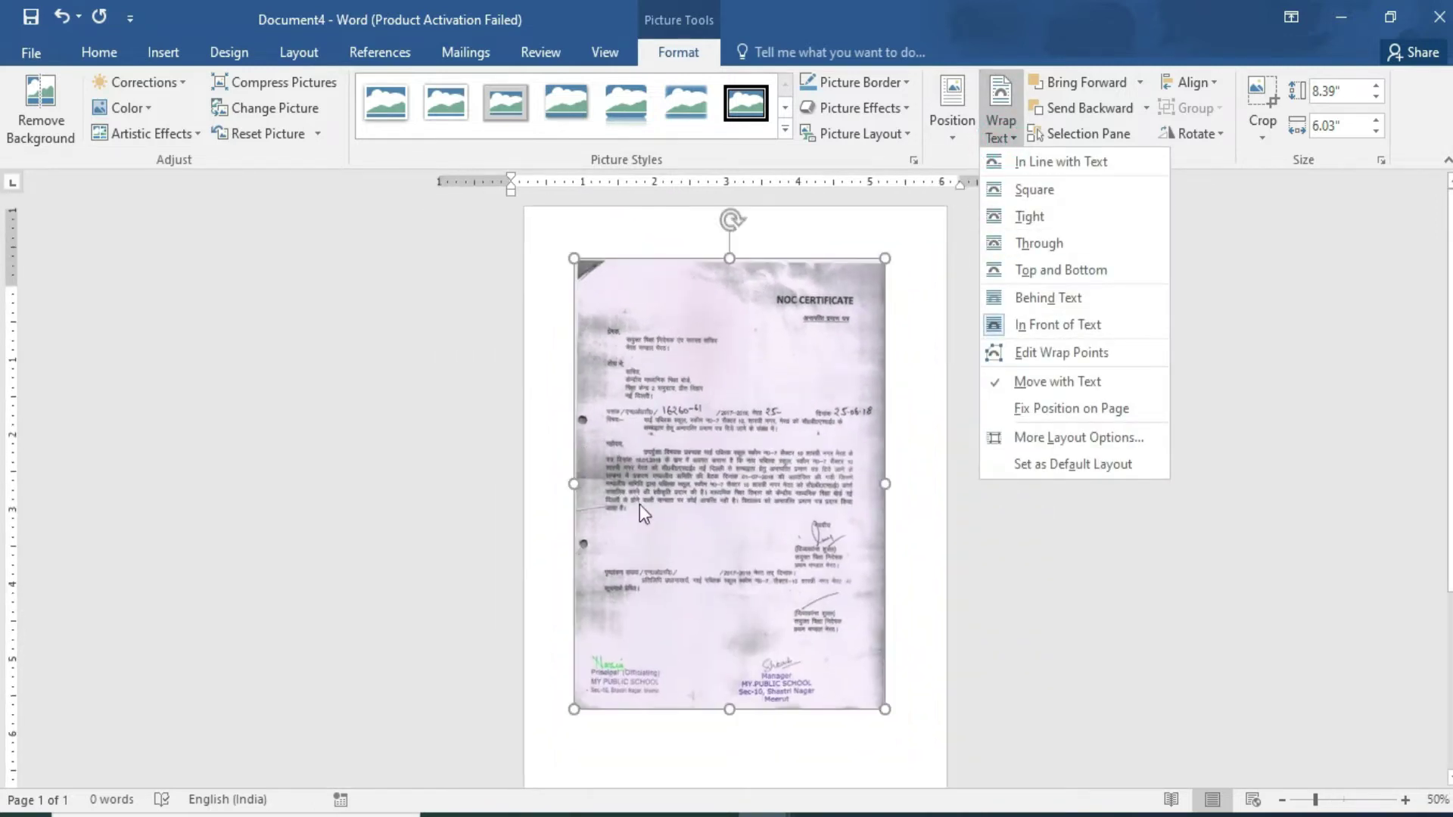
{"action": "left_click", "coordinate": [700, 432]}
Move the picture to the top-left corner and stretch it to about 11.42 by 7.92 inches.
{"action": "left_click_drag", "start_coordinate": [700, 430], "coordinate": [656, 382]}
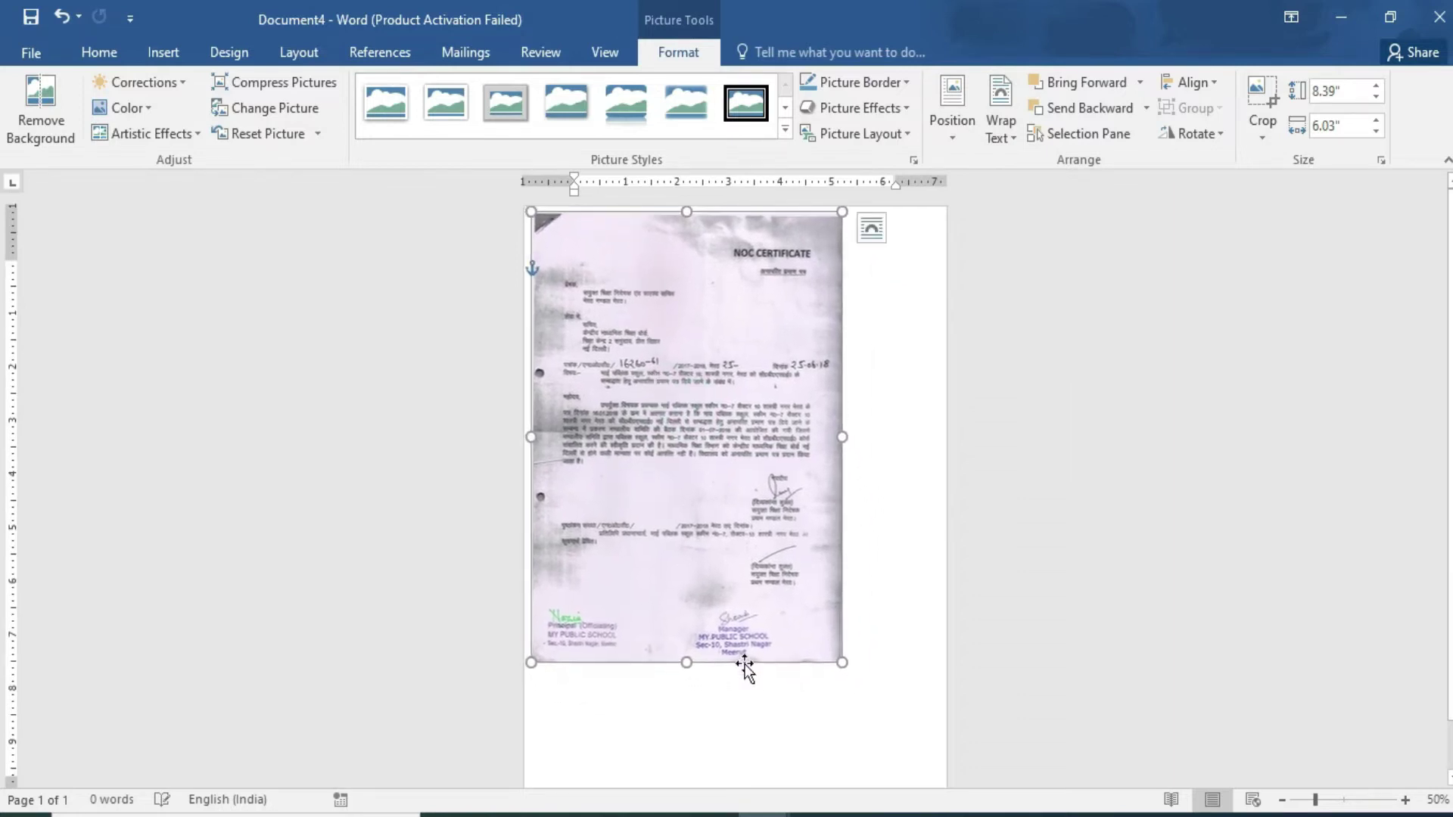
{"action": "mouse_move", "coordinate": [841, 663]}
{"action": "left_mouse_down"}
{"action": "mouse_move", "coordinate": [891, 741]}
{"action": "mouse_move", "coordinate": [915, 714]}
{"action": "mouse_move", "coordinate": [939, 751]}
{"action": "left_mouse_up"}
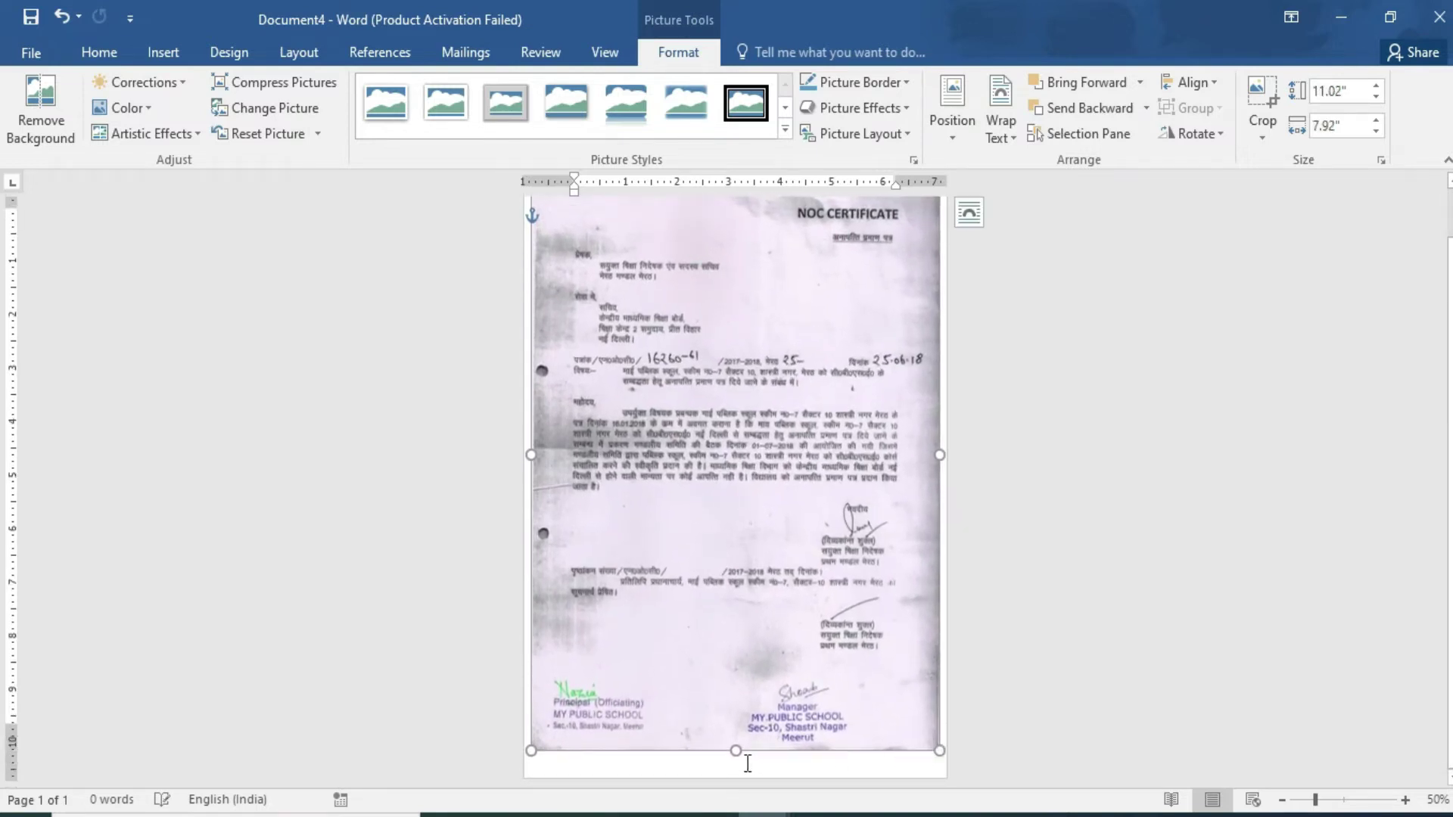
{"action": "left_click_drag", "start_coordinate": [736, 751], "coordinate": [742, 771]}
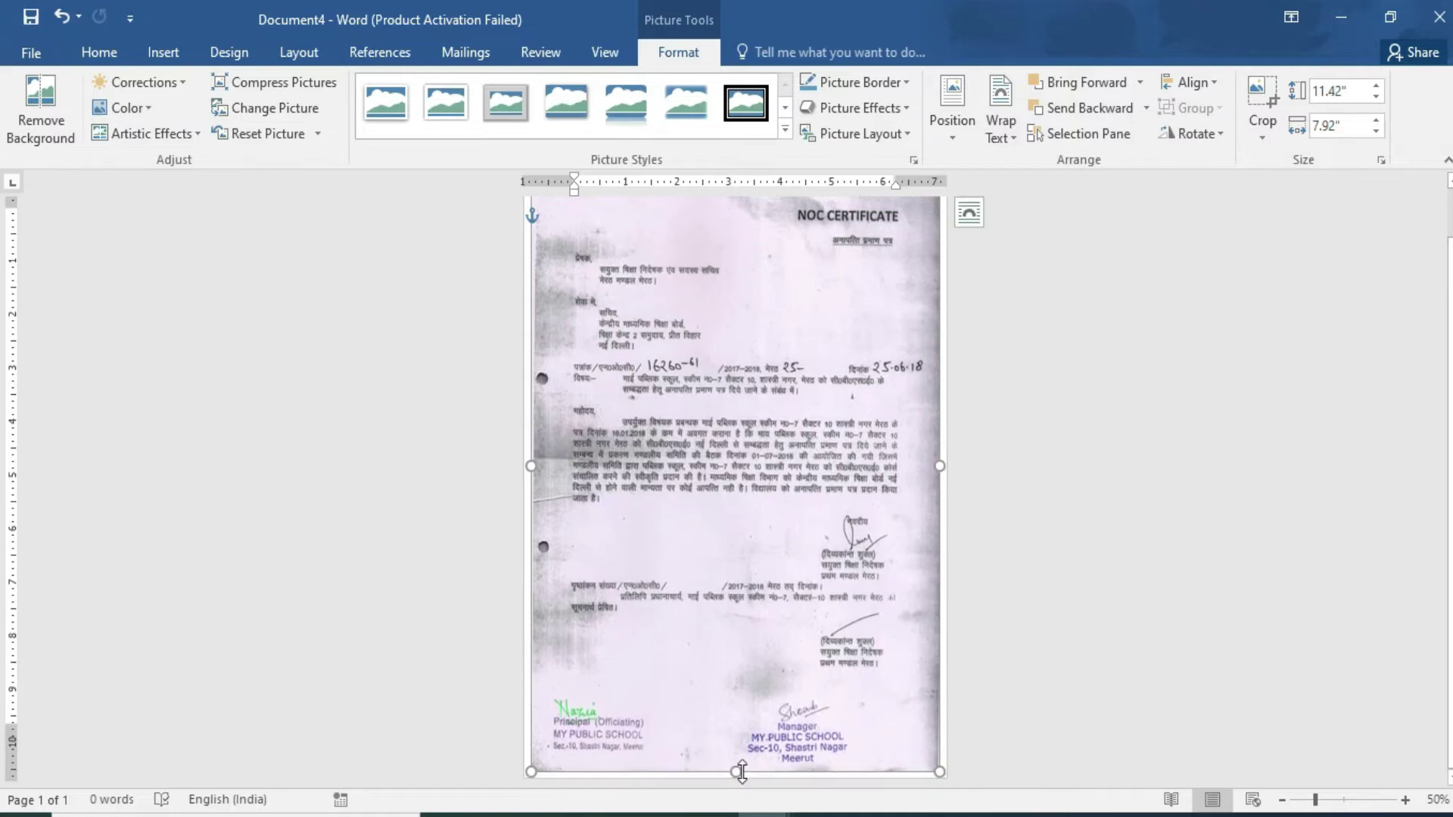
{"action": "left_click", "coordinate": [764, 459]}
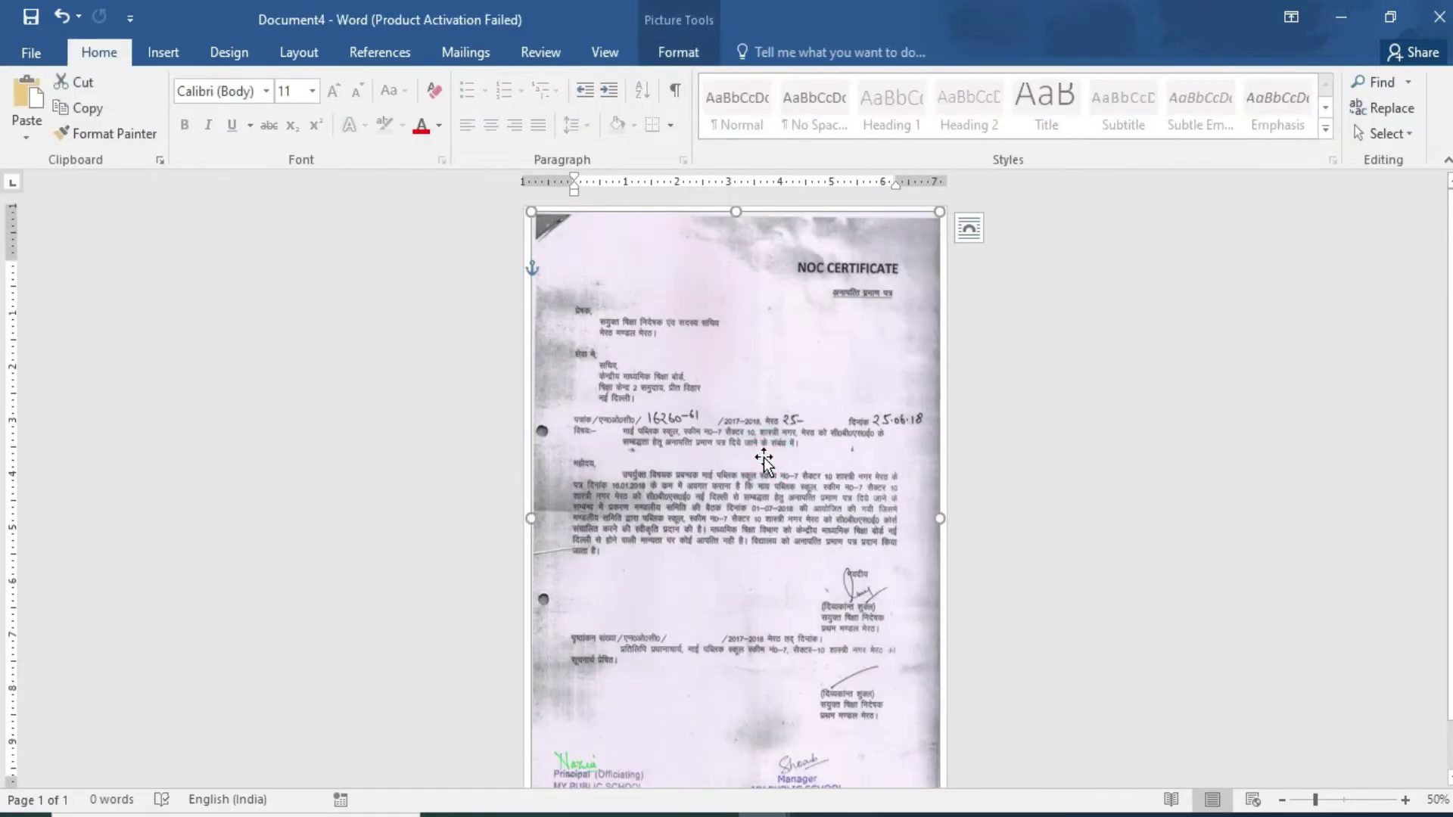
In Picture Corrections Options, set Sharpness 75%, Brightness 70% and Contrast 40%.
{"action": "left_click", "coordinate": [666, 53]}
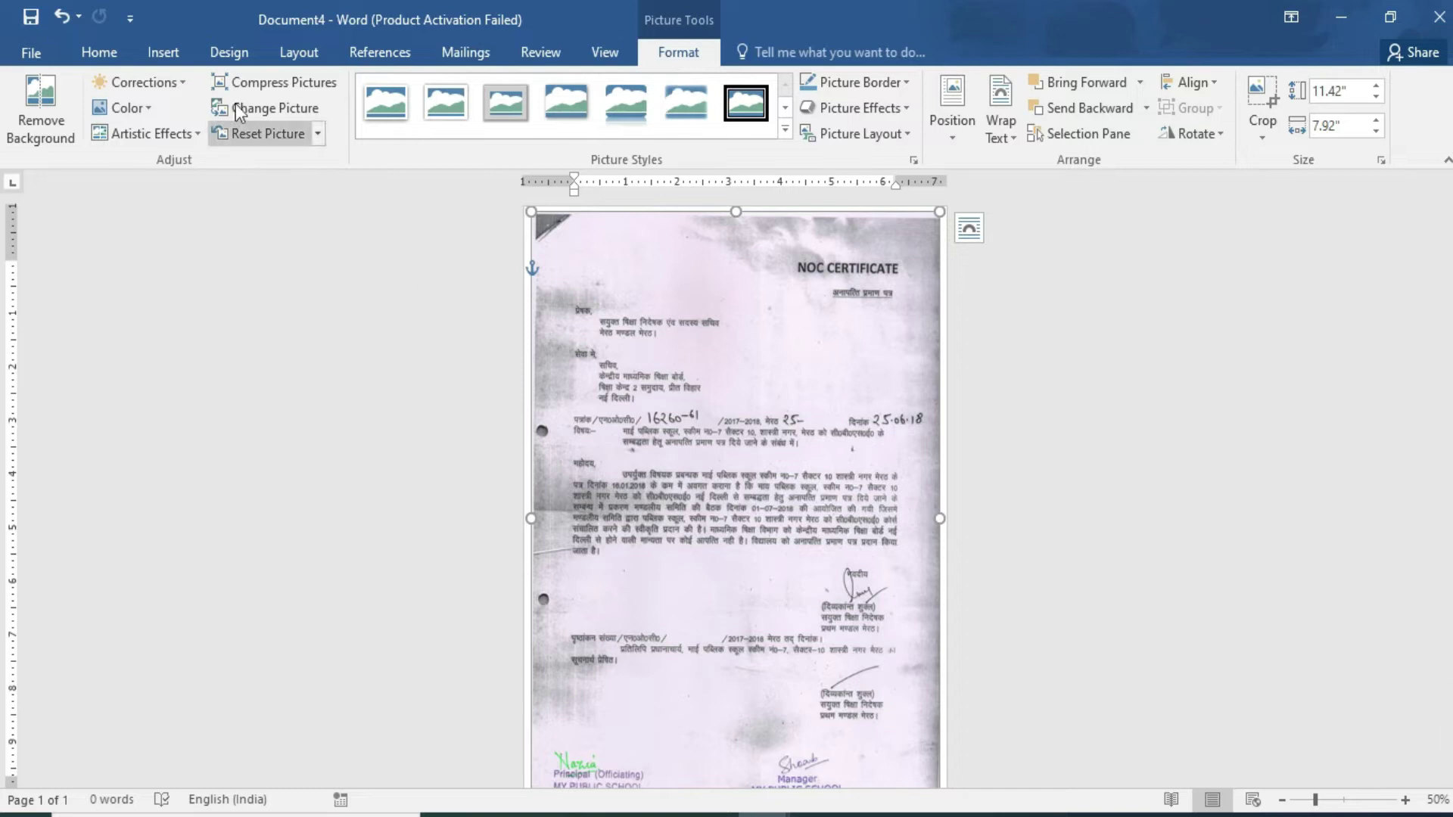
{"action": "left_click", "coordinate": [181, 82]}
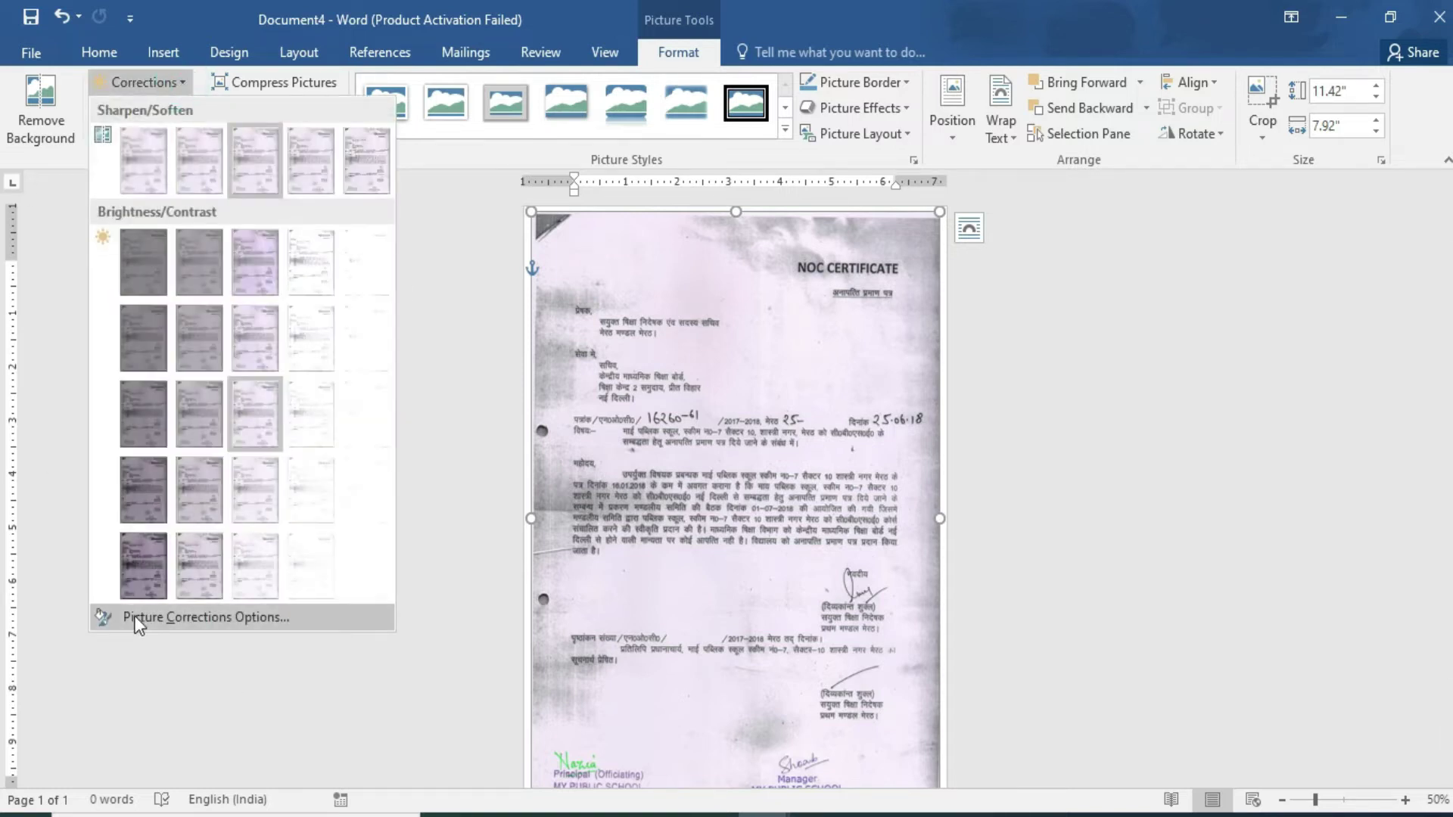
{"action": "left_click", "coordinate": [207, 618]}
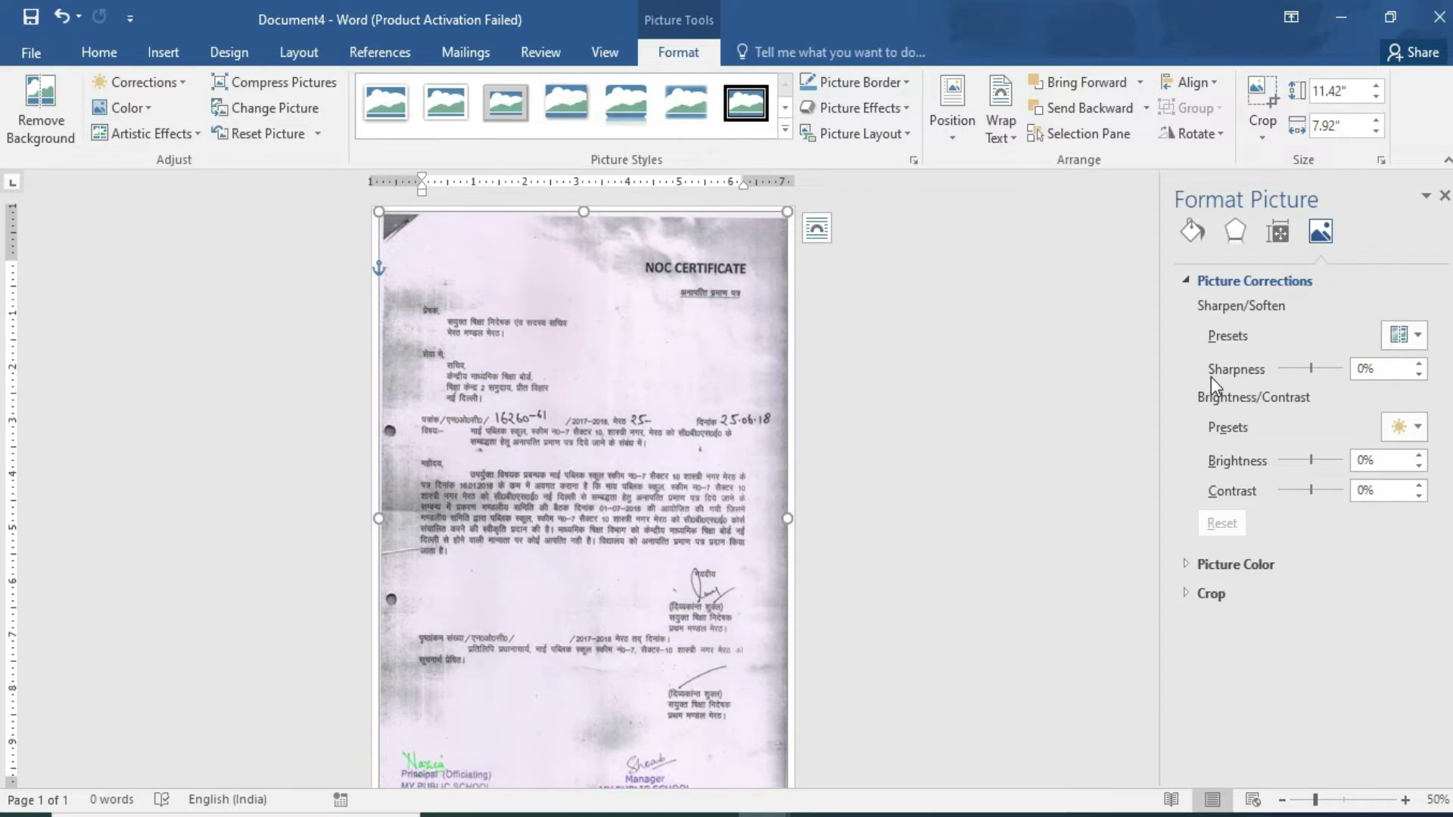
{"action": "left_click", "coordinate": [1366, 369]}
{"action": "key", "text": "BackSpace"}
{"action": "type", "text": "75"}
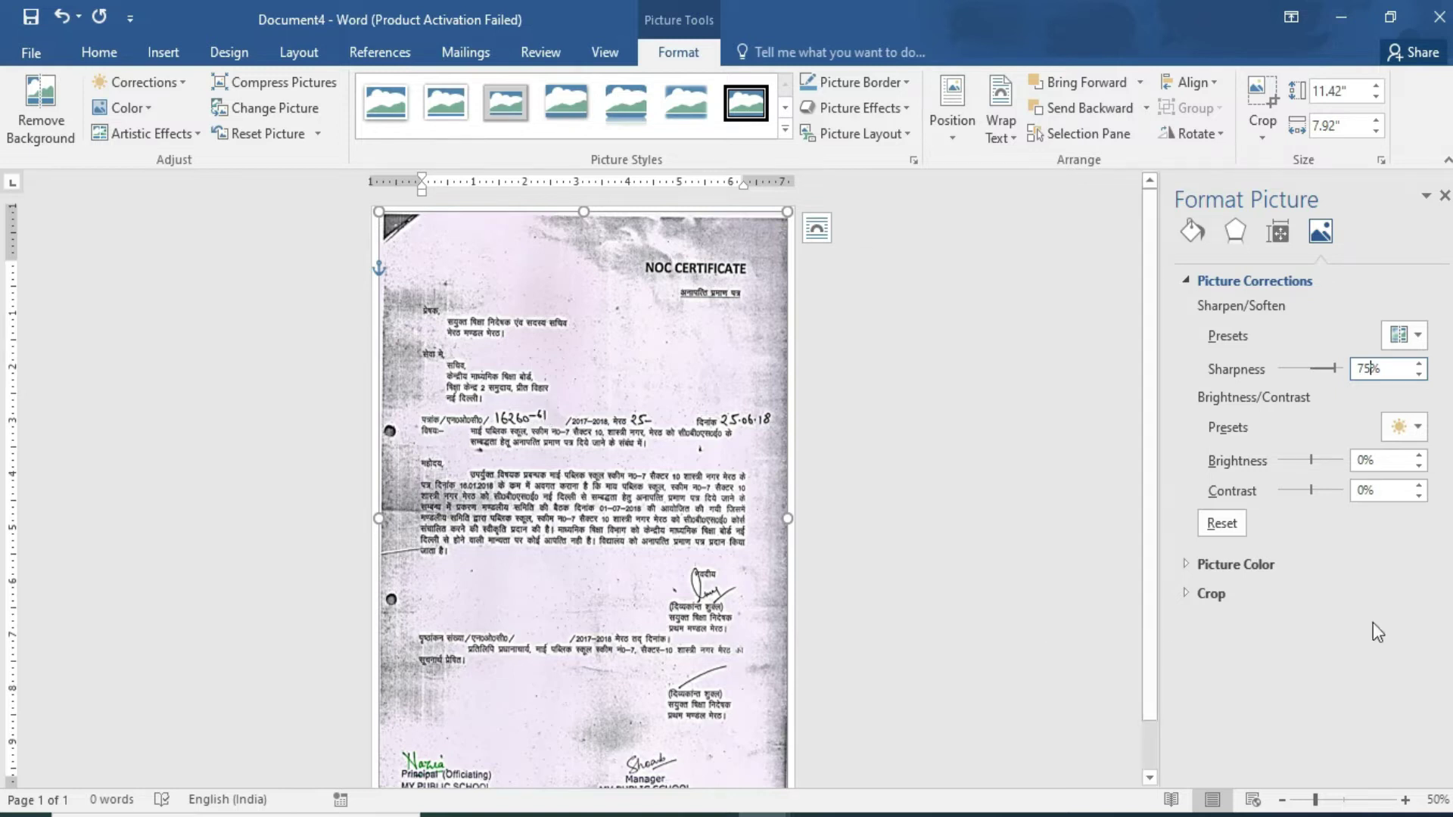
{"action": "left_click", "coordinate": [1366, 459]}
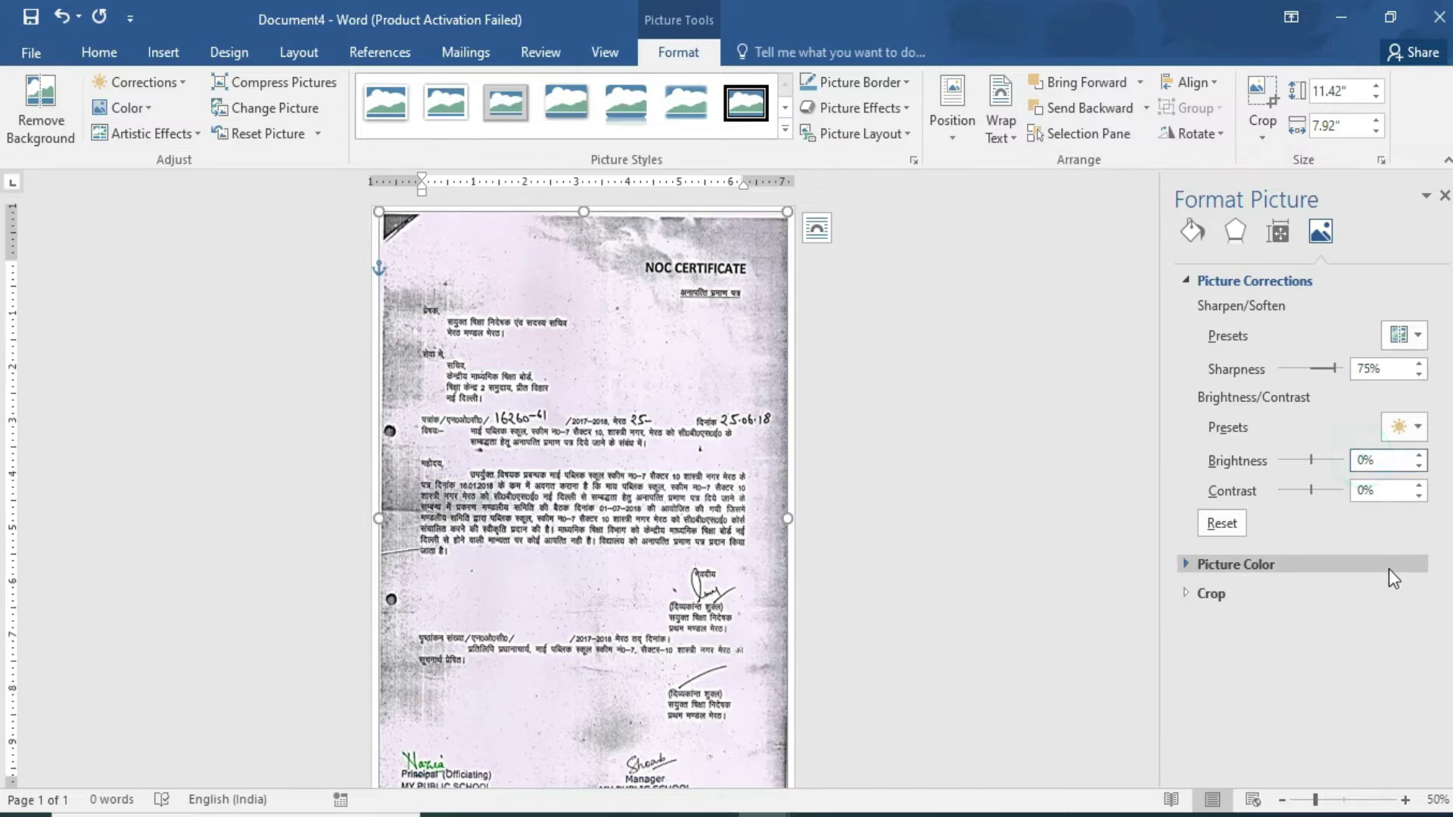
{"action": "key", "text": "BackSpace"}
{"action": "type", "text": "7"}
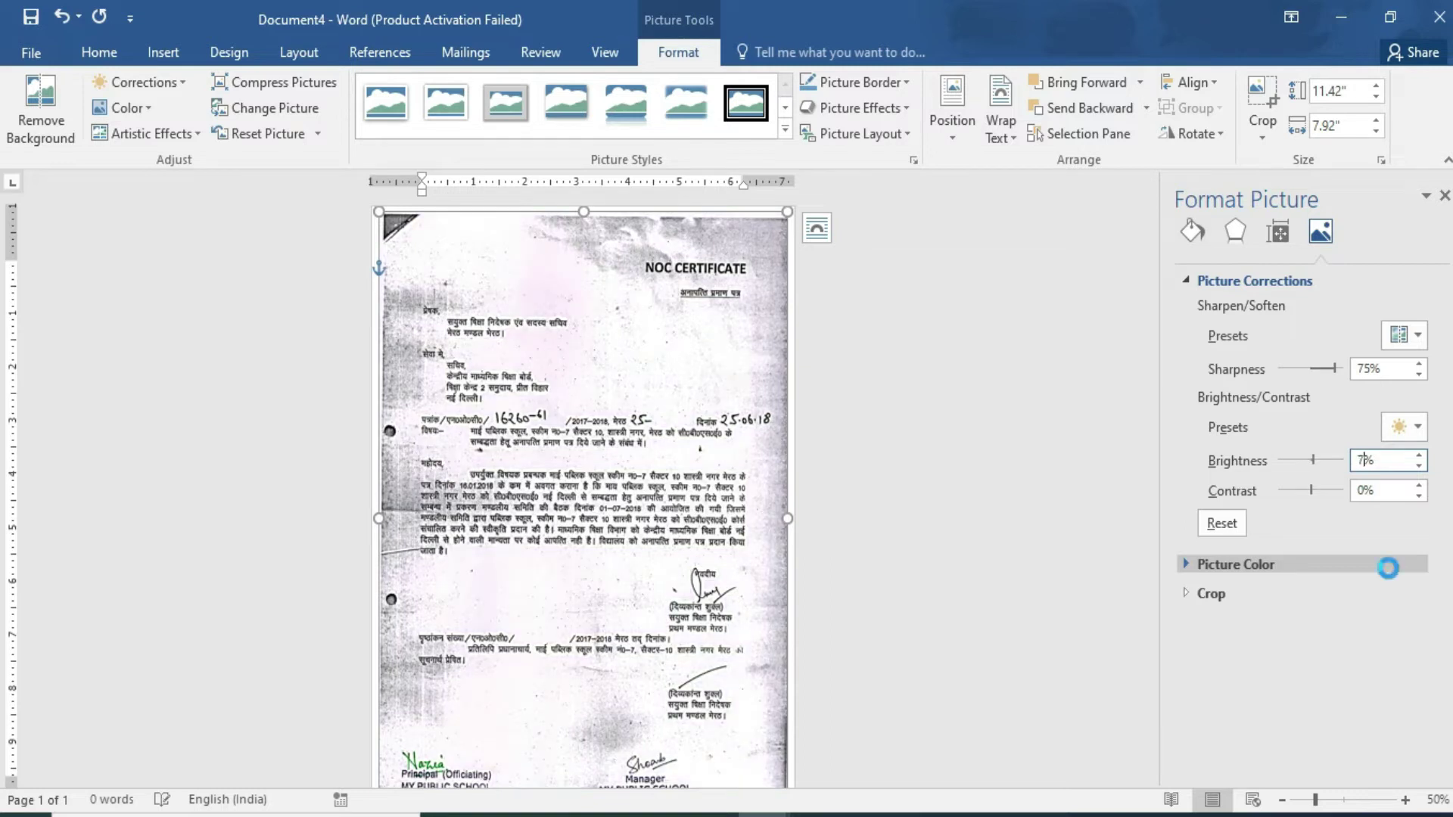
{"action": "type", "text": "0"}
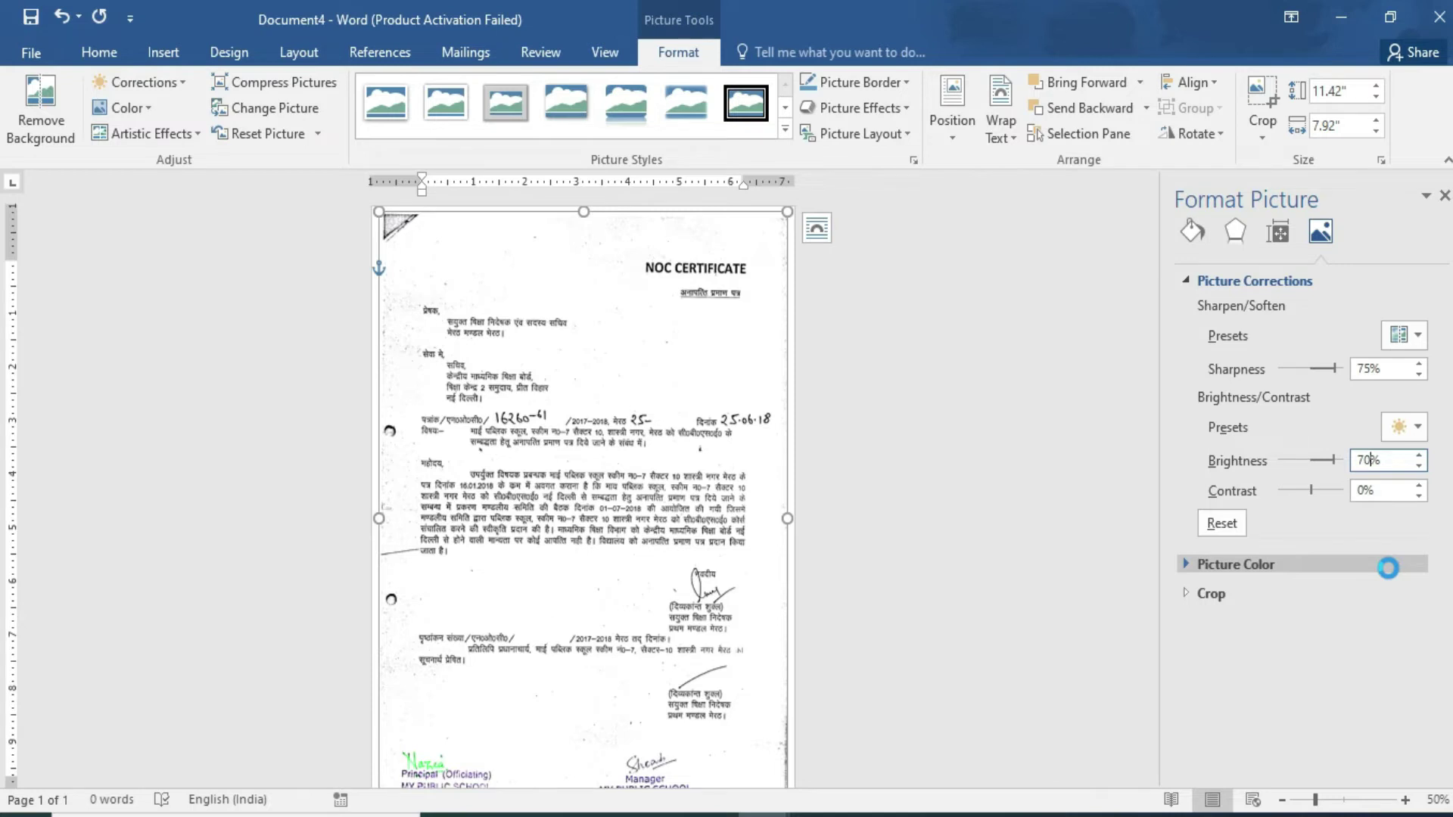
{"action": "left_click", "coordinate": [1363, 491]}
{"action": "key", "text": "BackSpace"}
{"action": "type", "text": "0"}
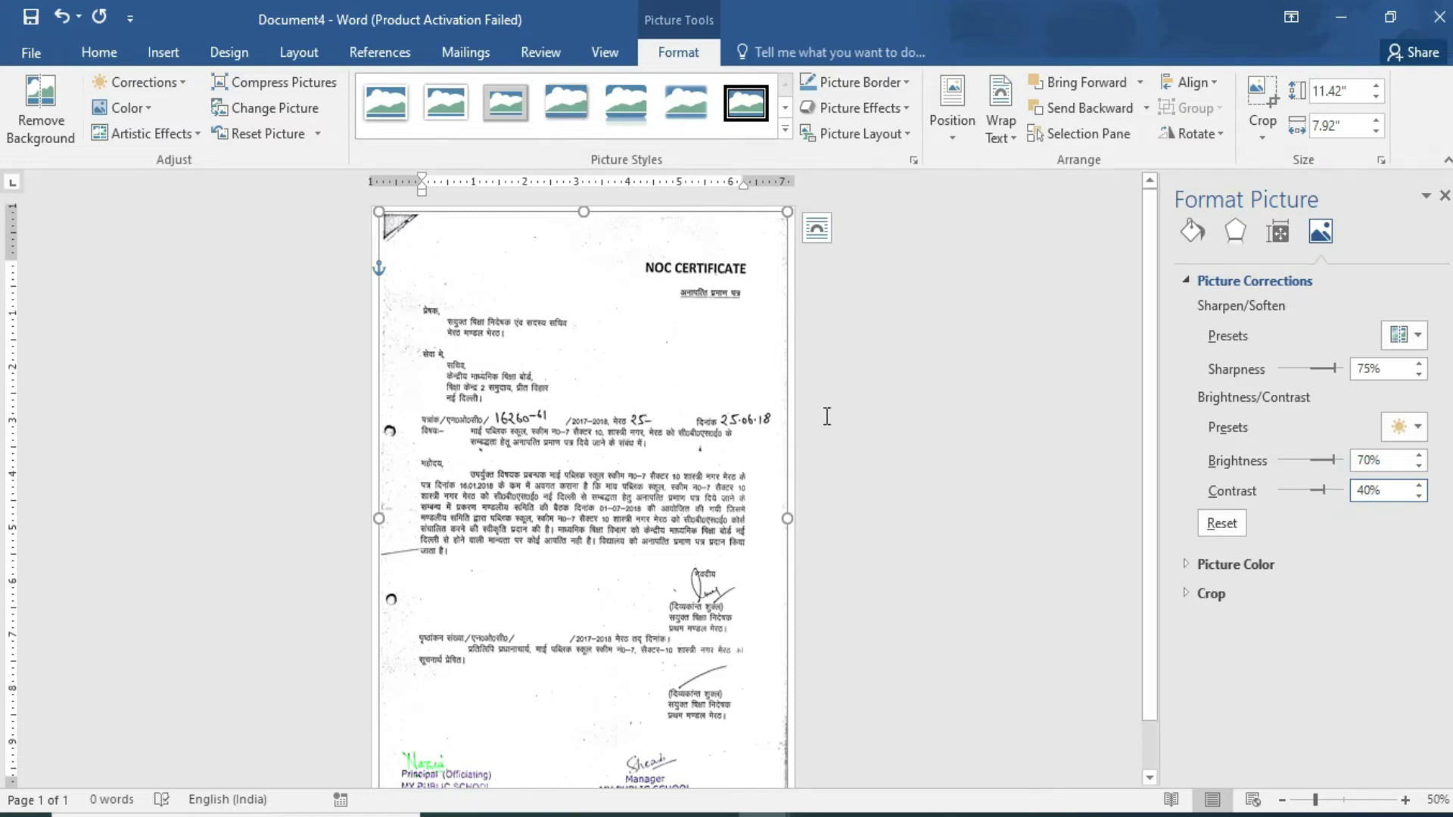
{"action": "left_click", "coordinate": [828, 416]}
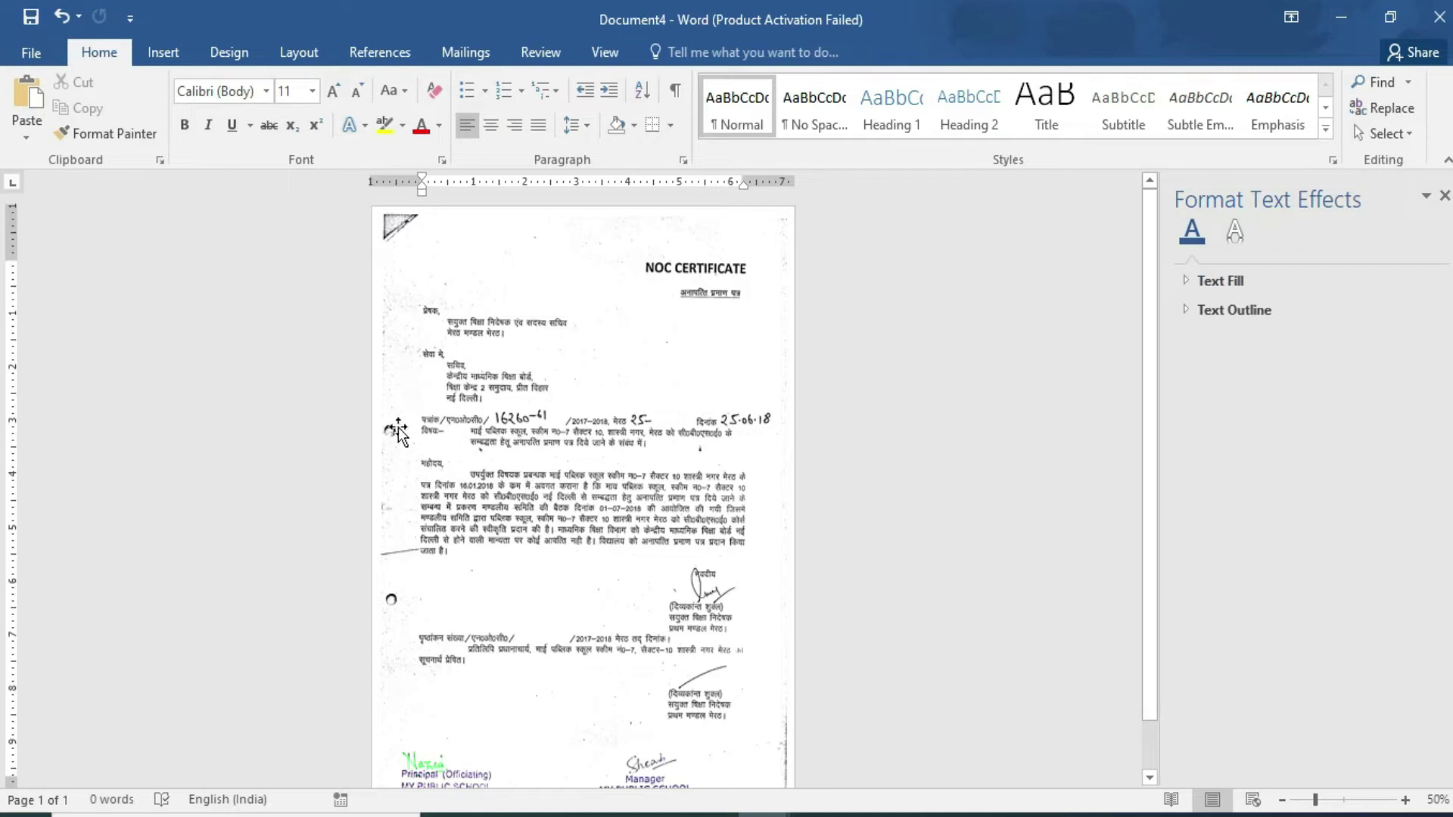
Select the cleaned certificate picture and show its Picture Format commands.
{"action": "scroll", "coordinate": [425, 402], "scroll_direction": "up", "scroll_amount": 6, "text": "ctrl"}
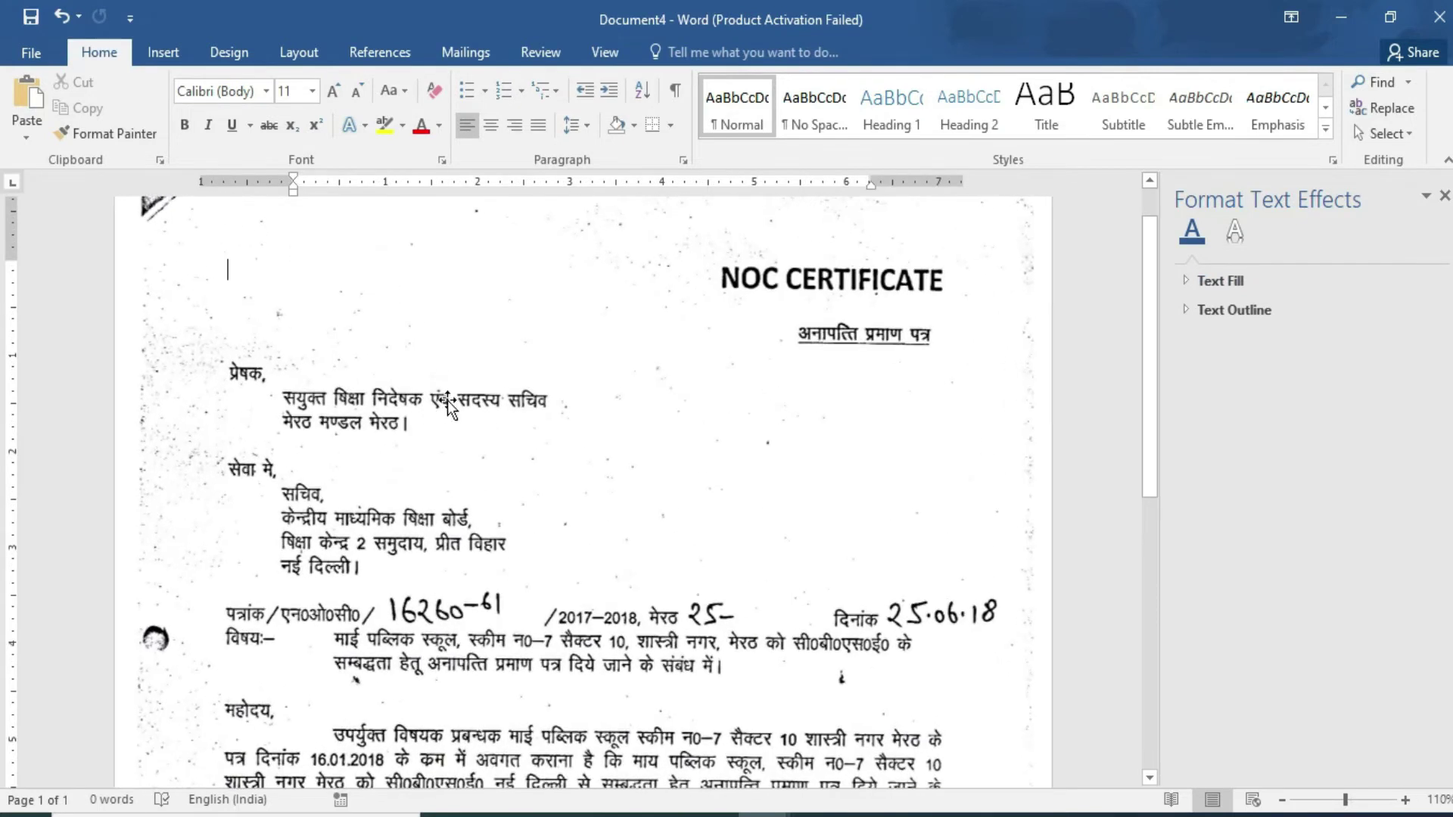
{"action": "scroll", "coordinate": [453, 412], "scroll_direction": "down", "scroll_amount": 2}
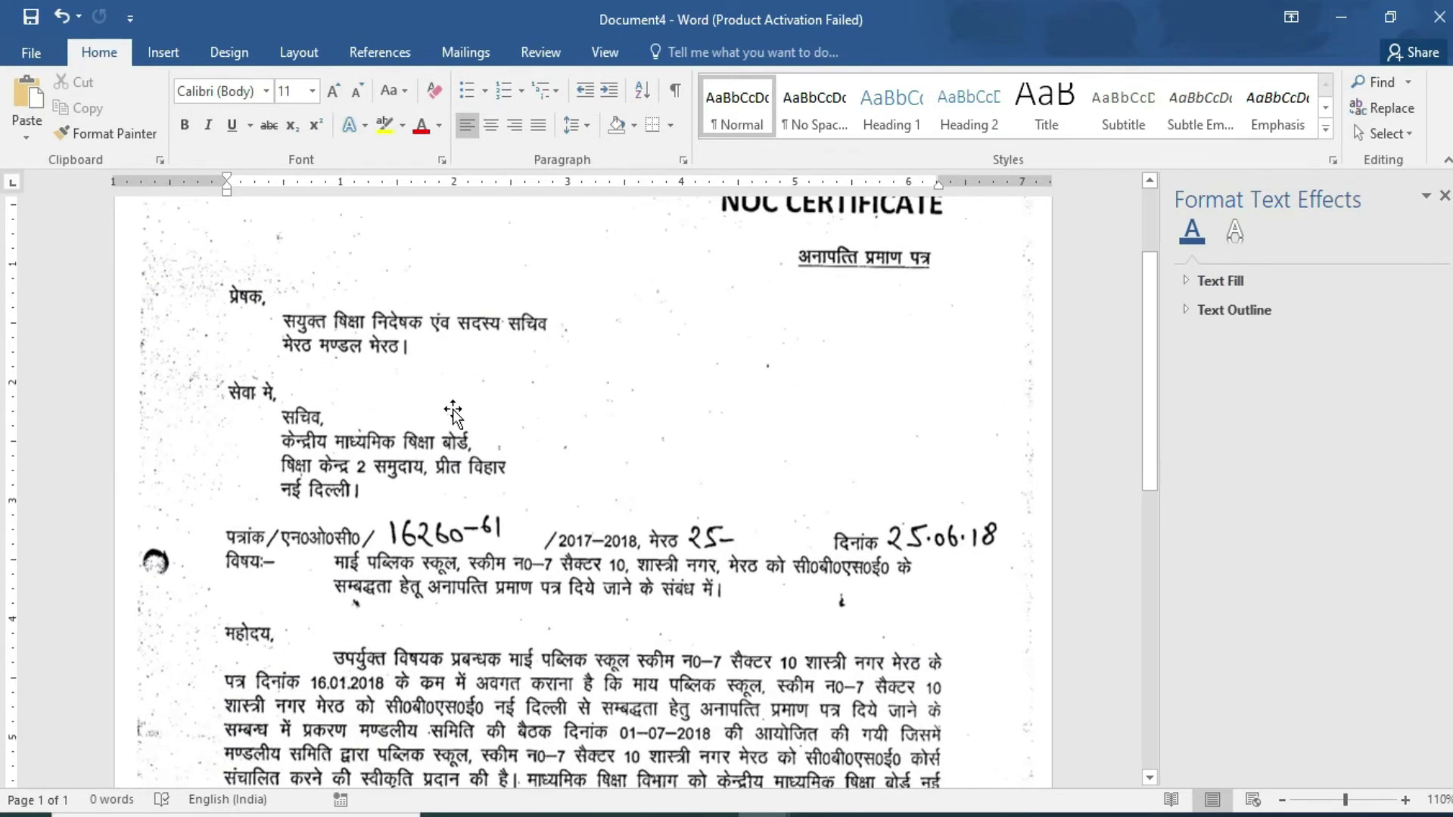
{"action": "scroll", "coordinate": [503, 419], "scroll_direction": "down", "scroll_amount": 5}
{"action": "scroll", "coordinate": [503, 420], "scroll_direction": "down", "scroll_amount": 1}
{"action": "scroll", "coordinate": [502, 419], "scroll_direction": "down", "scroll_amount": 3}
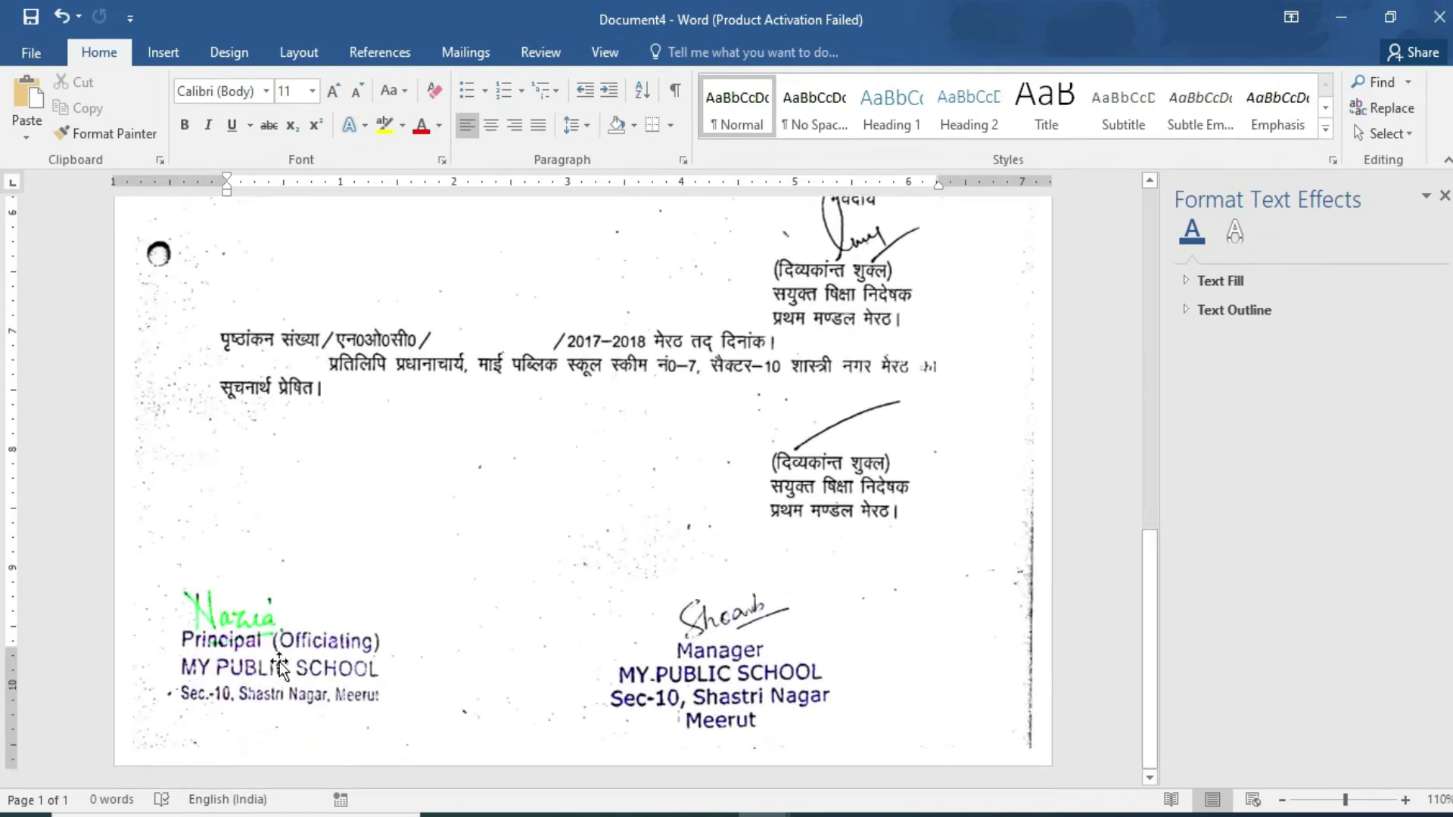
{"action": "scroll", "coordinate": [478, 639], "scroll_direction": "down", "scroll_amount": 2, "text": "ctrl"}
{"action": "scroll", "coordinate": [478, 639], "scroll_direction": "up", "scroll_amount": 10}
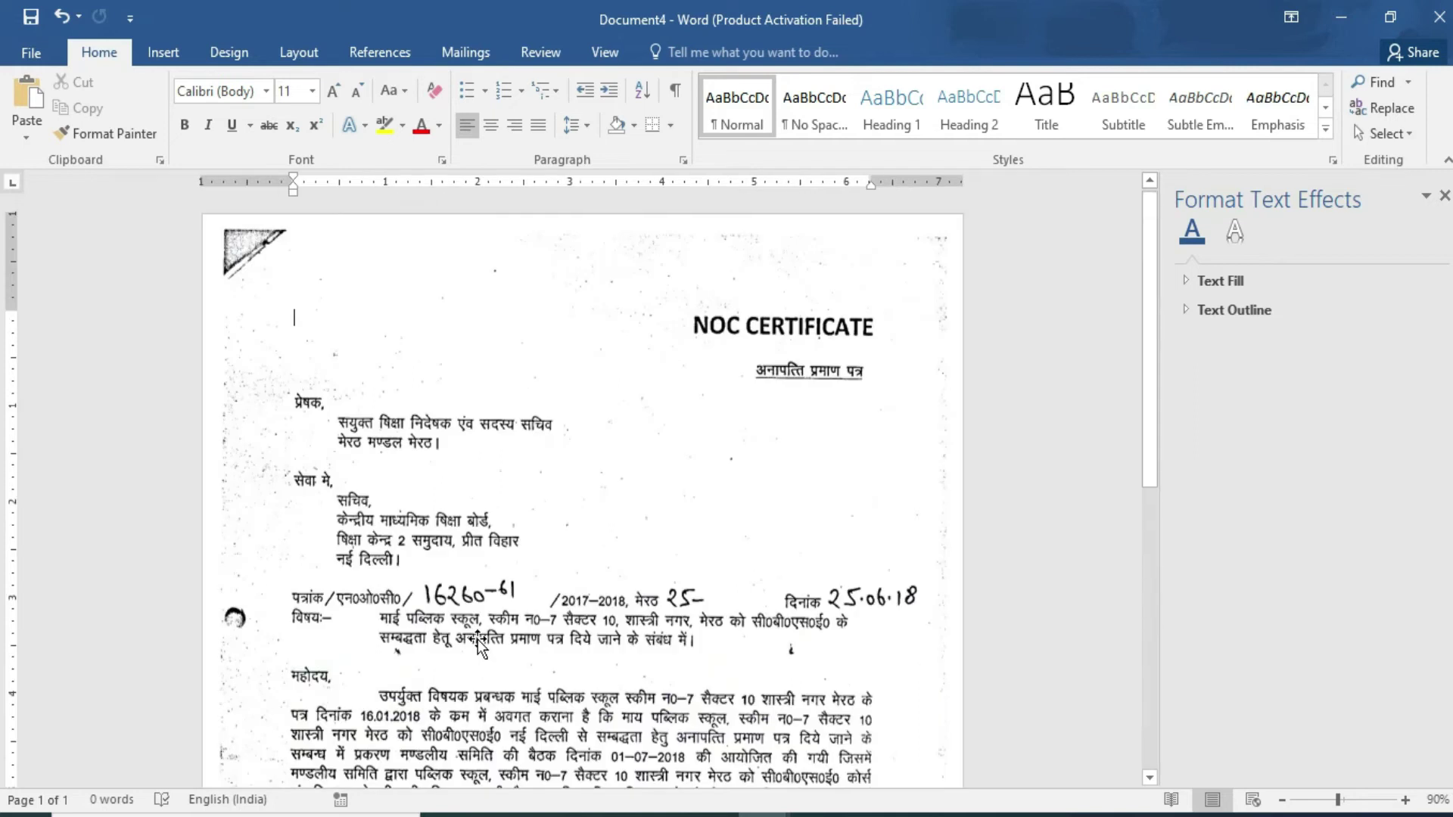
{"action": "scroll", "coordinate": [478, 638], "scroll_direction": "down", "scroll_amount": 2, "text": "ctrl"}
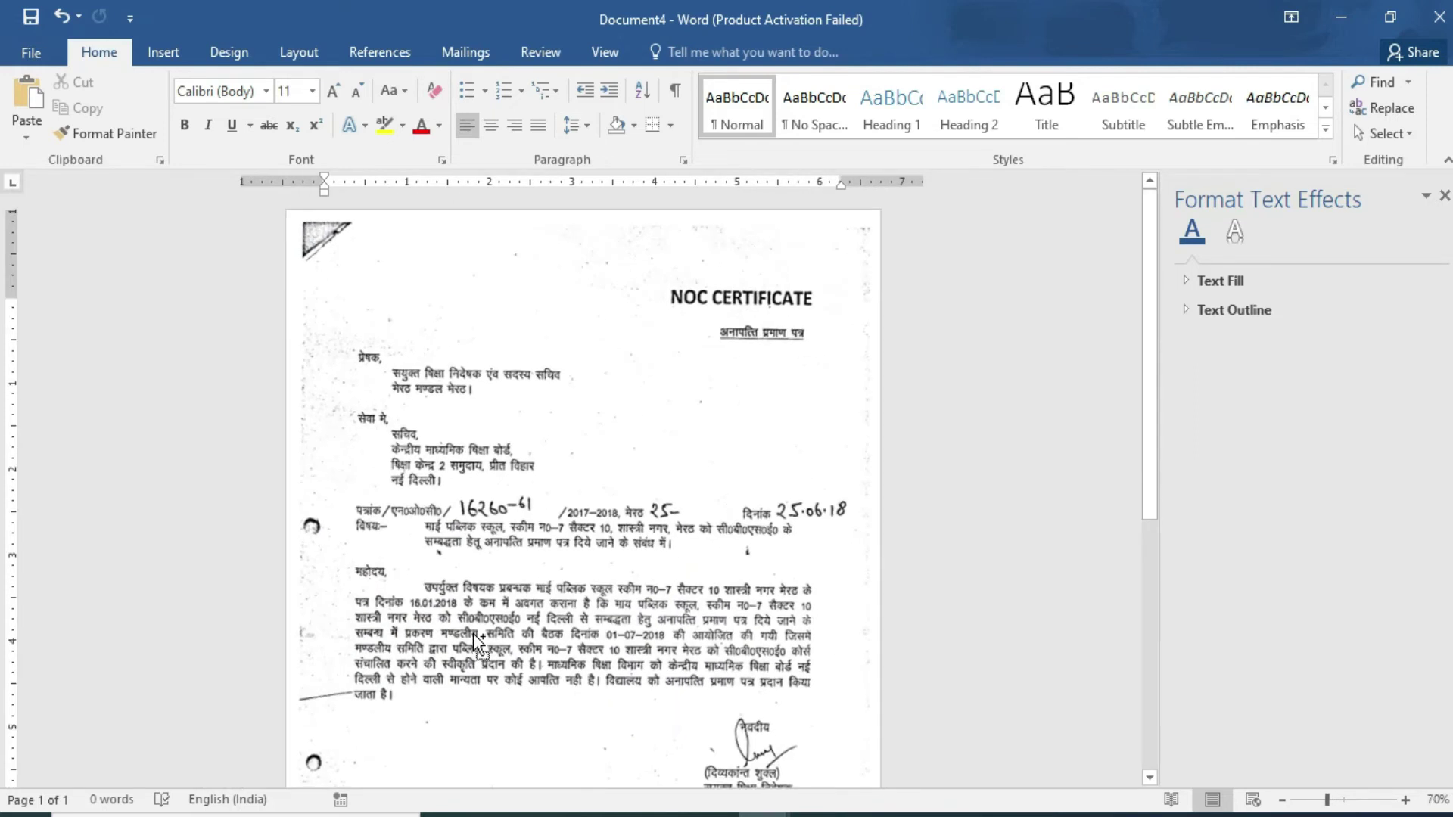
{"action": "scroll", "coordinate": [477, 642], "scroll_direction": "down", "scroll_amount": 1, "text": "ctrl"}
{"action": "left_click", "coordinate": [441, 484]}
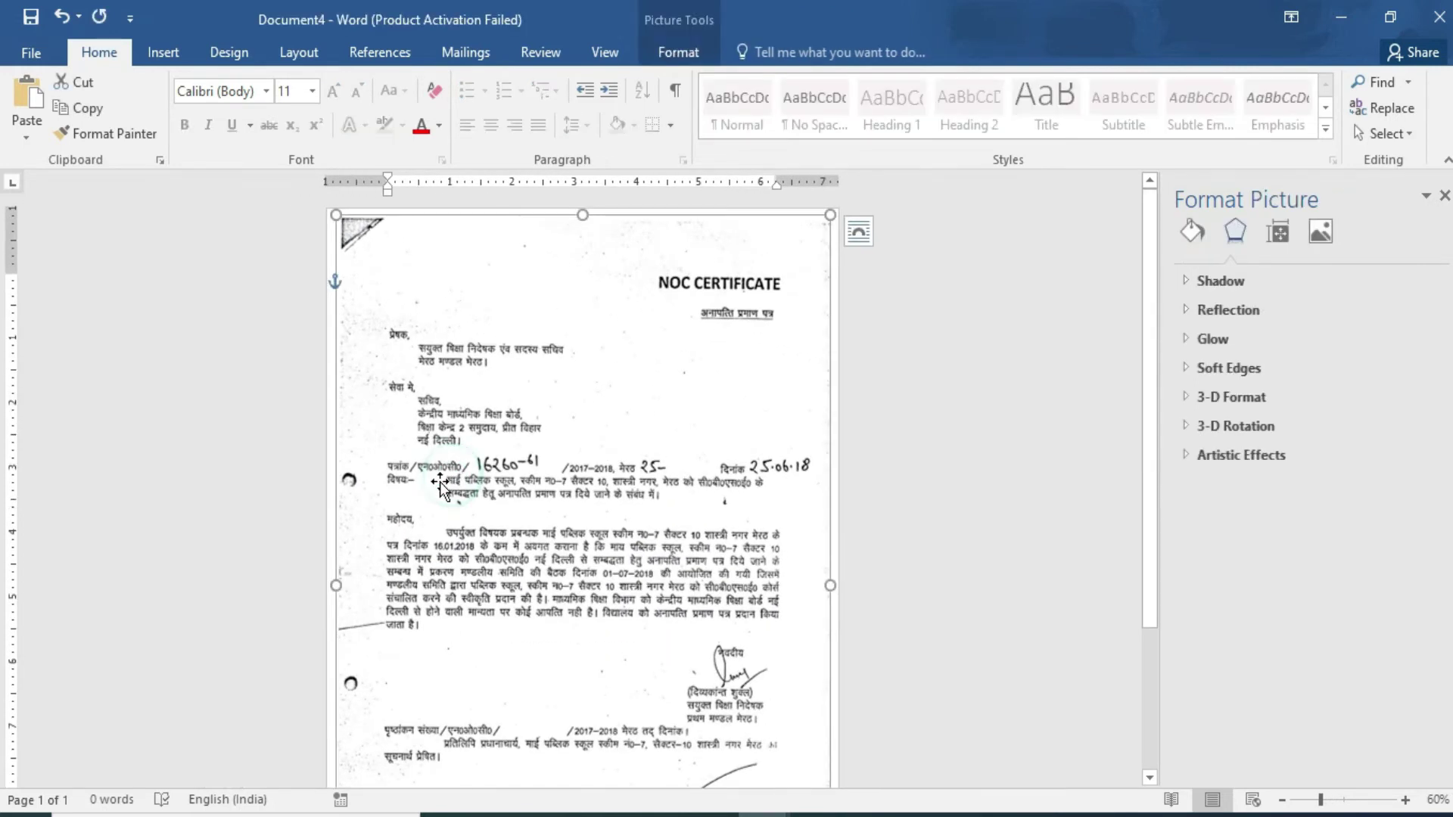
{"action": "left_click", "coordinate": [666, 55]}
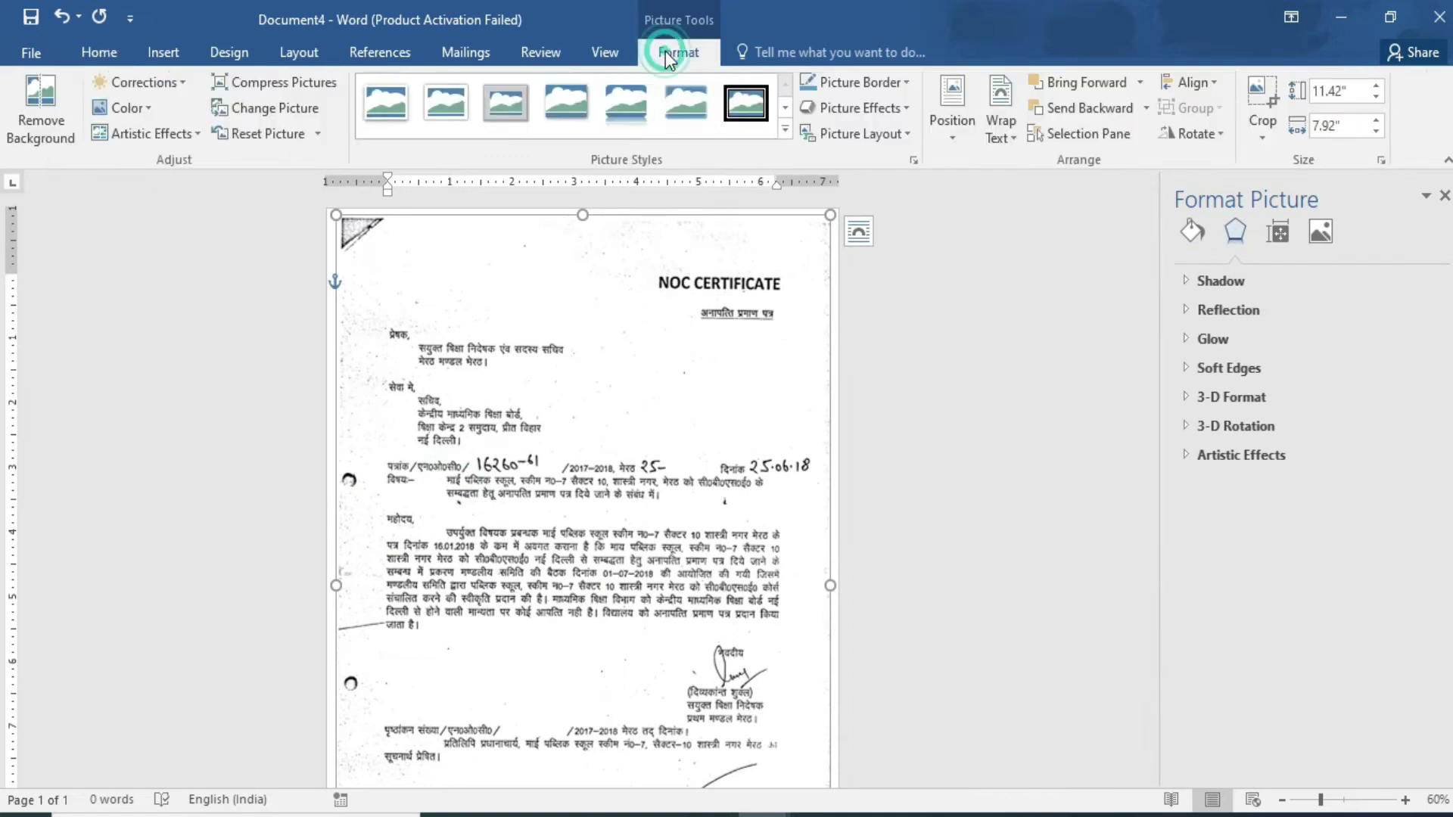
Crop the dark top border, the right-edge strip and a thin bottom strip off the scan.
{"action": "left_click", "coordinate": [1258, 95]}
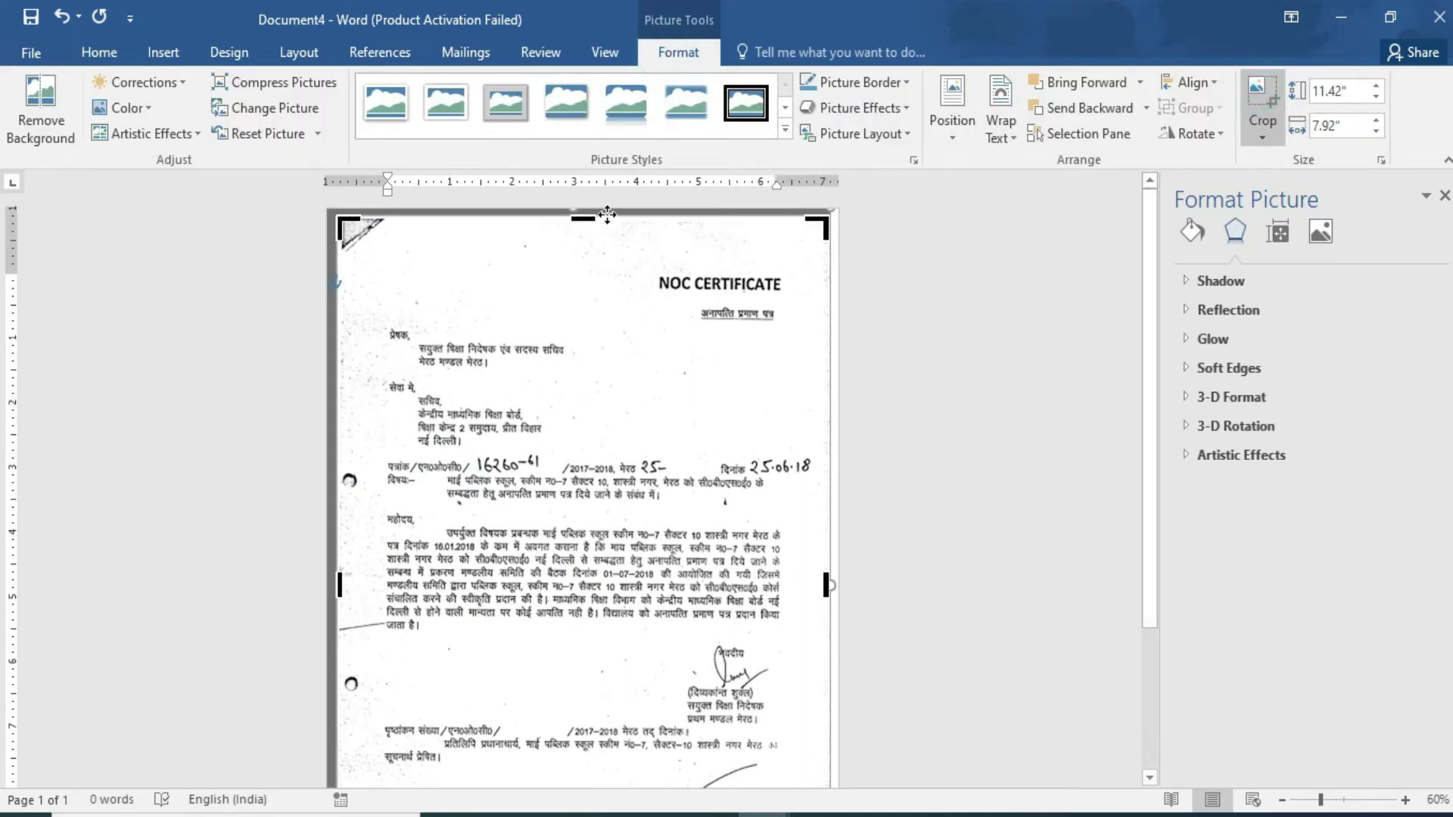
{"action": "left_click_drag", "start_coordinate": [607, 215], "coordinate": [578, 250]}
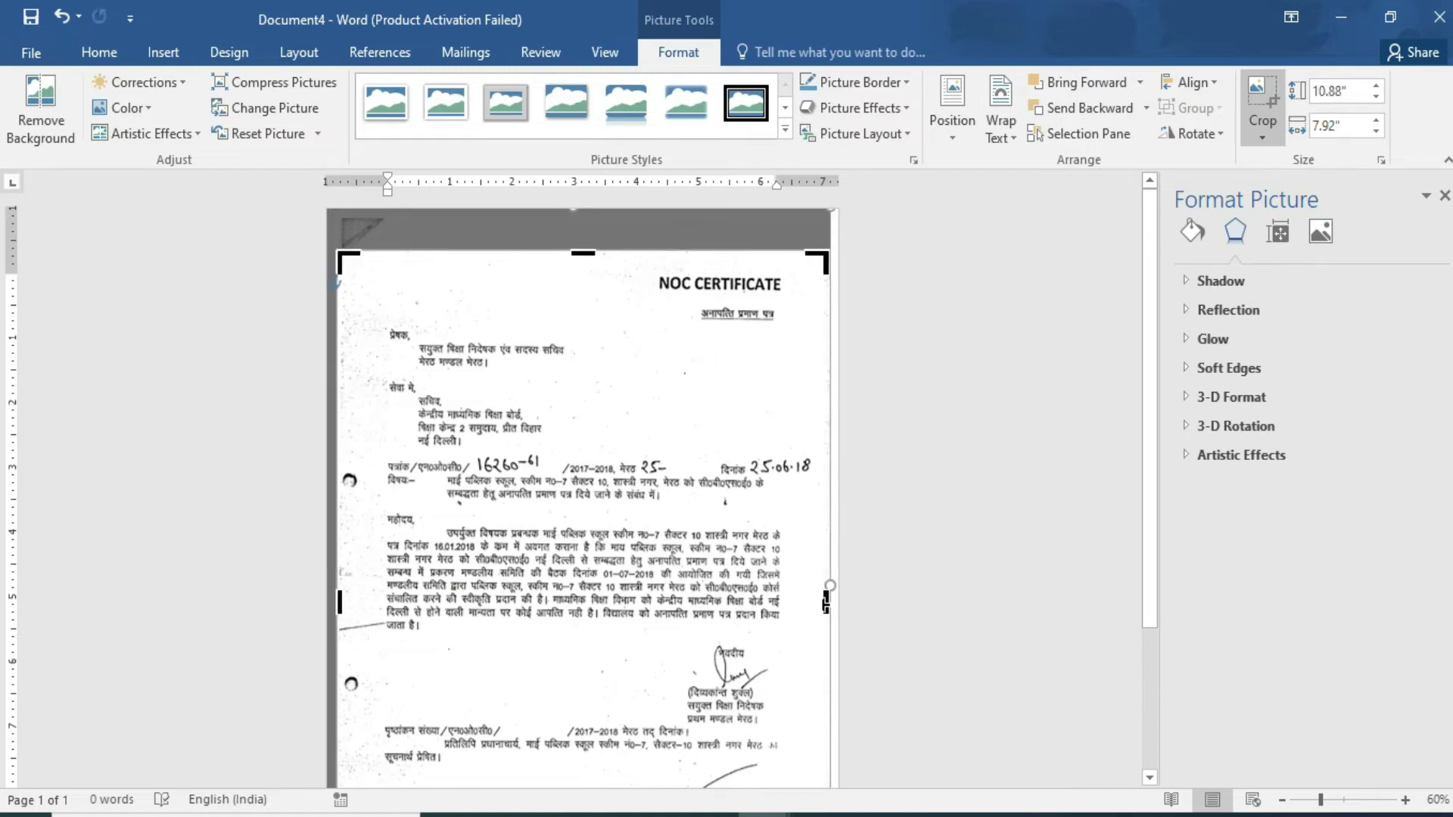
{"action": "left_click_drag", "start_coordinate": [830, 603], "coordinate": [815, 604]}
{"action": "scroll", "coordinate": [649, 574], "scroll_direction": "down", "scroll_amount": 4}
{"action": "scroll", "coordinate": [649, 575], "scroll_direction": "down", "scroll_amount": 1}
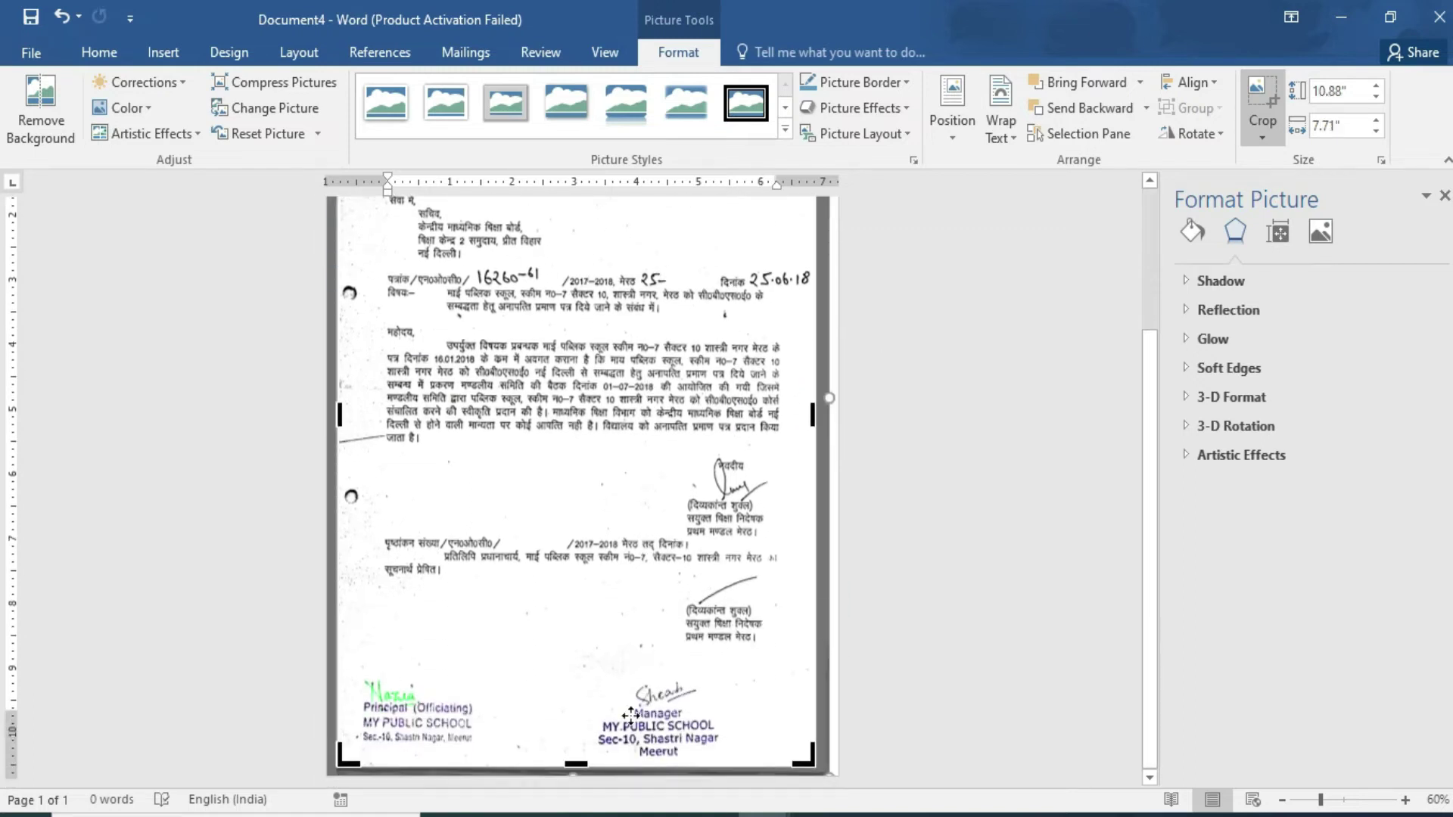
{"action": "left_click_drag", "start_coordinate": [589, 755], "coordinate": [588, 759]}
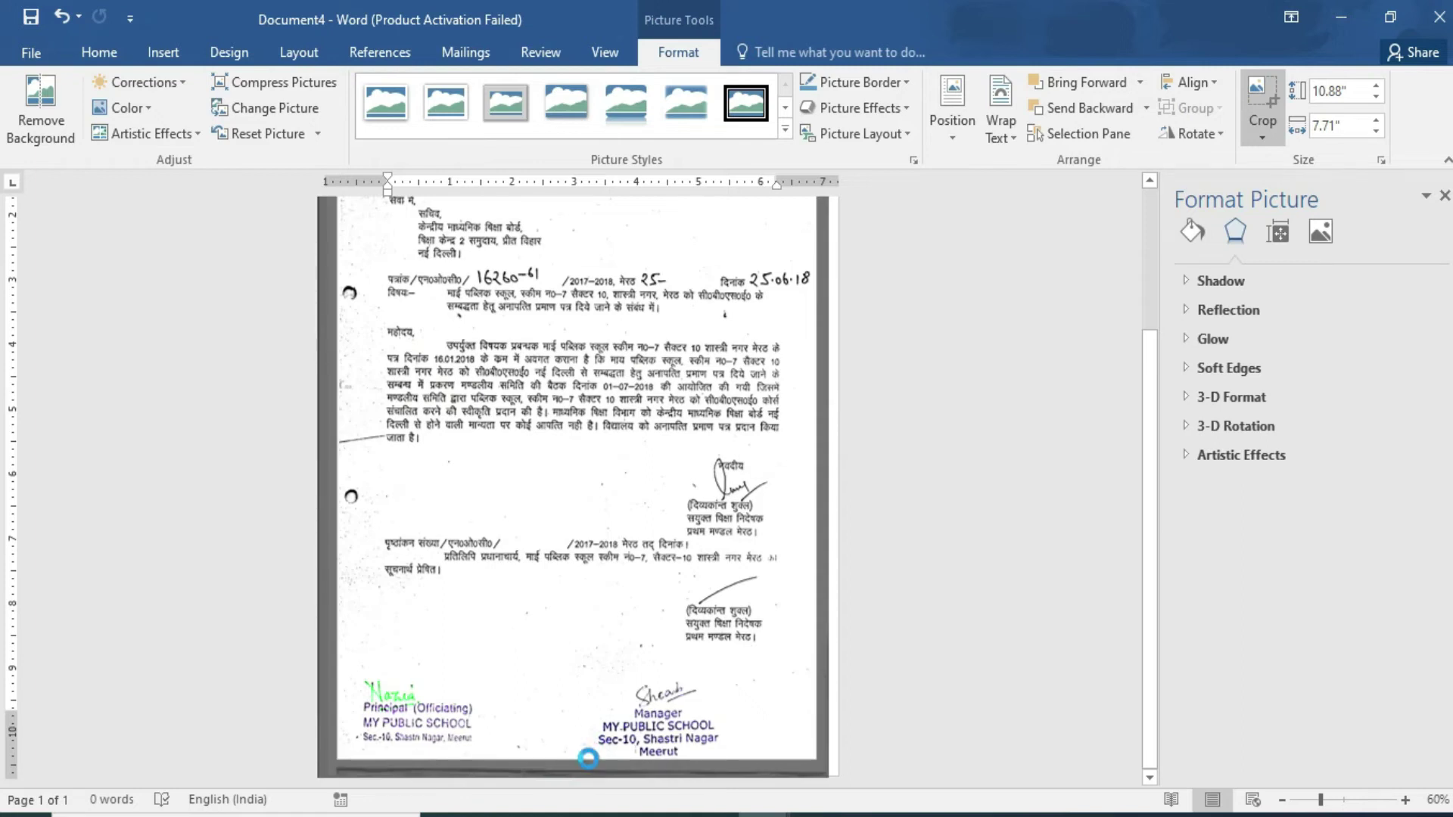
{"action": "left_click", "coordinate": [1253, 102]}
{"action": "scroll", "coordinate": [496, 509], "scroll_direction": "up", "scroll_amount": 3}
{"action": "left_click", "coordinate": [480, 455]}
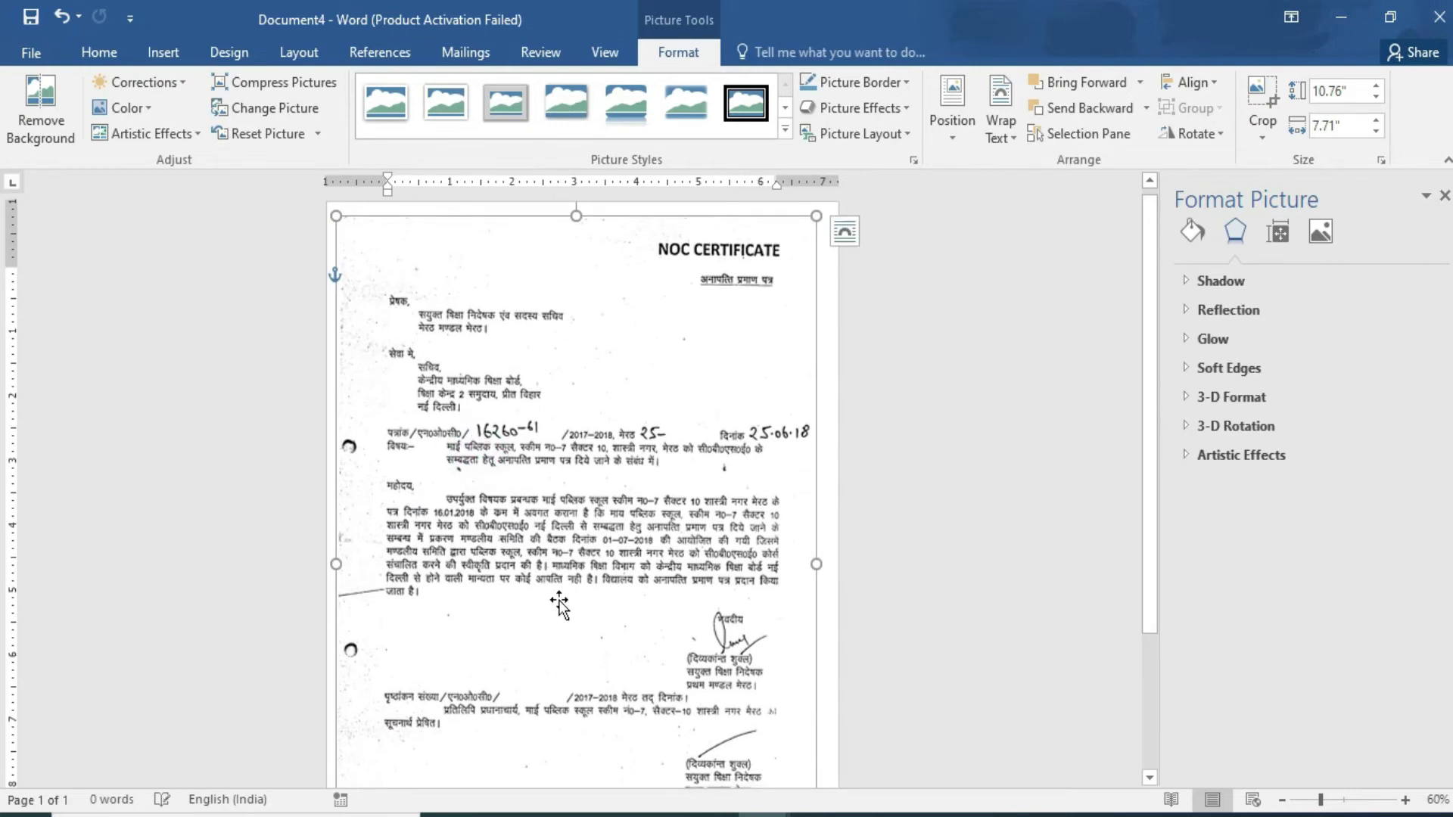
Enlarge the picture to about 11.12 by 7.87 inches and close the effects pane.
{"action": "scroll", "coordinate": [642, 669], "scroll_direction": "down", "scroll_amount": 3}
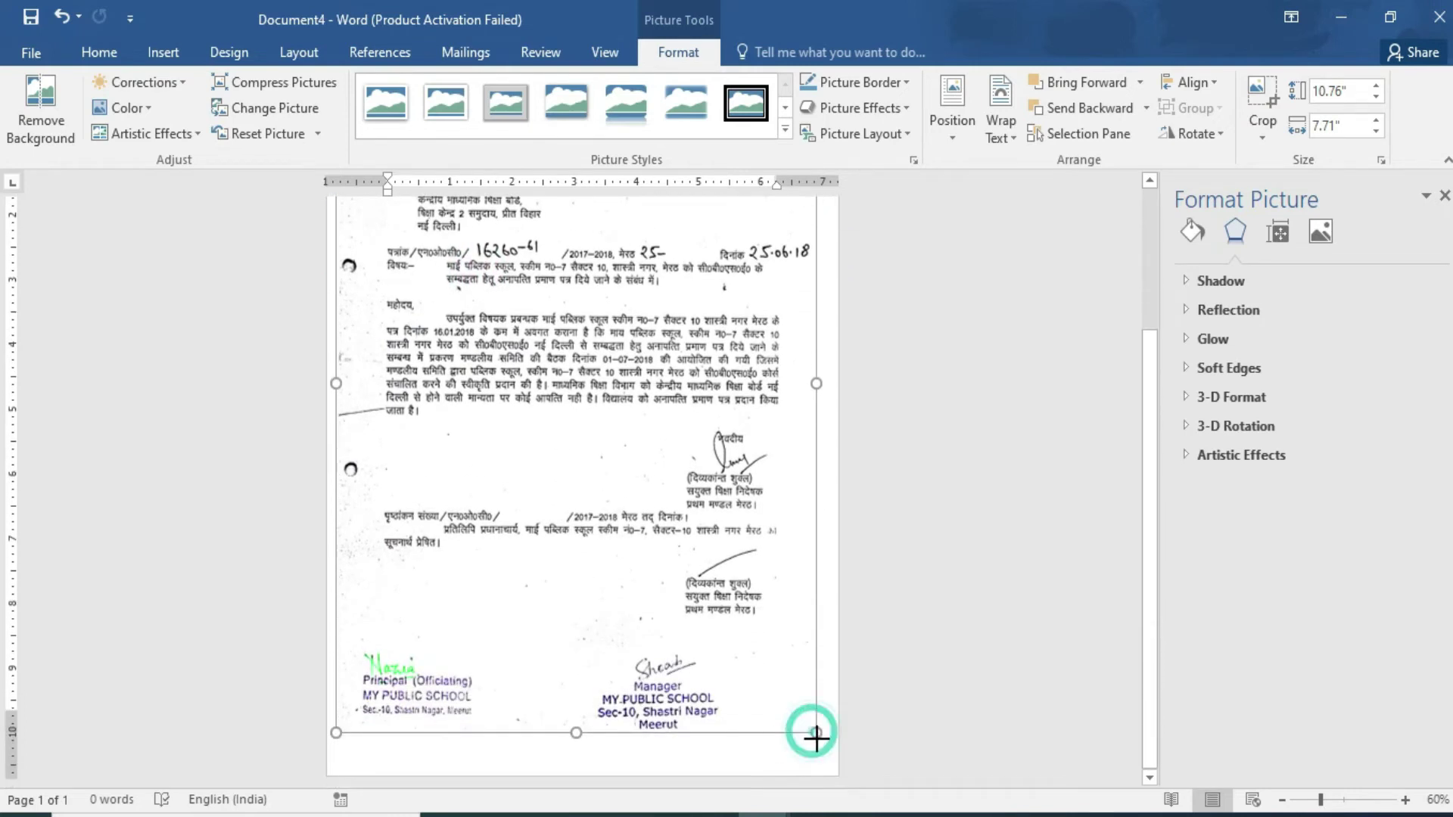
{"action": "left_click_drag", "start_coordinate": [816, 740], "coordinate": [818, 747]}
{"action": "left_click_drag", "start_coordinate": [580, 747], "coordinate": [580, 757]}
{"action": "left_click", "coordinate": [893, 583]}
{"action": "scroll", "coordinate": [881, 608], "scroll_direction": "up", "scroll_amount": 3}
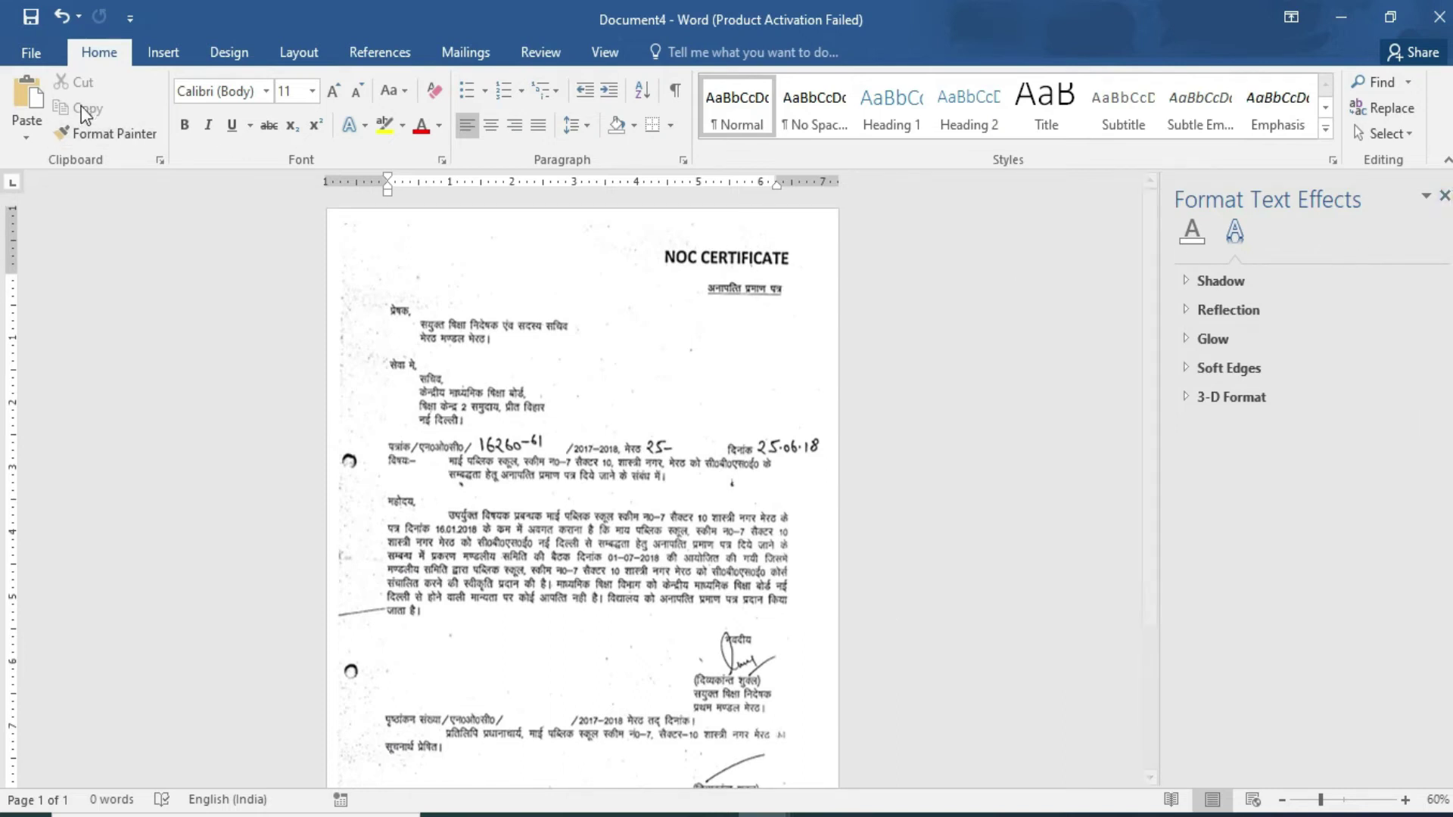
{"action": "left_click", "coordinate": [1444, 195]}
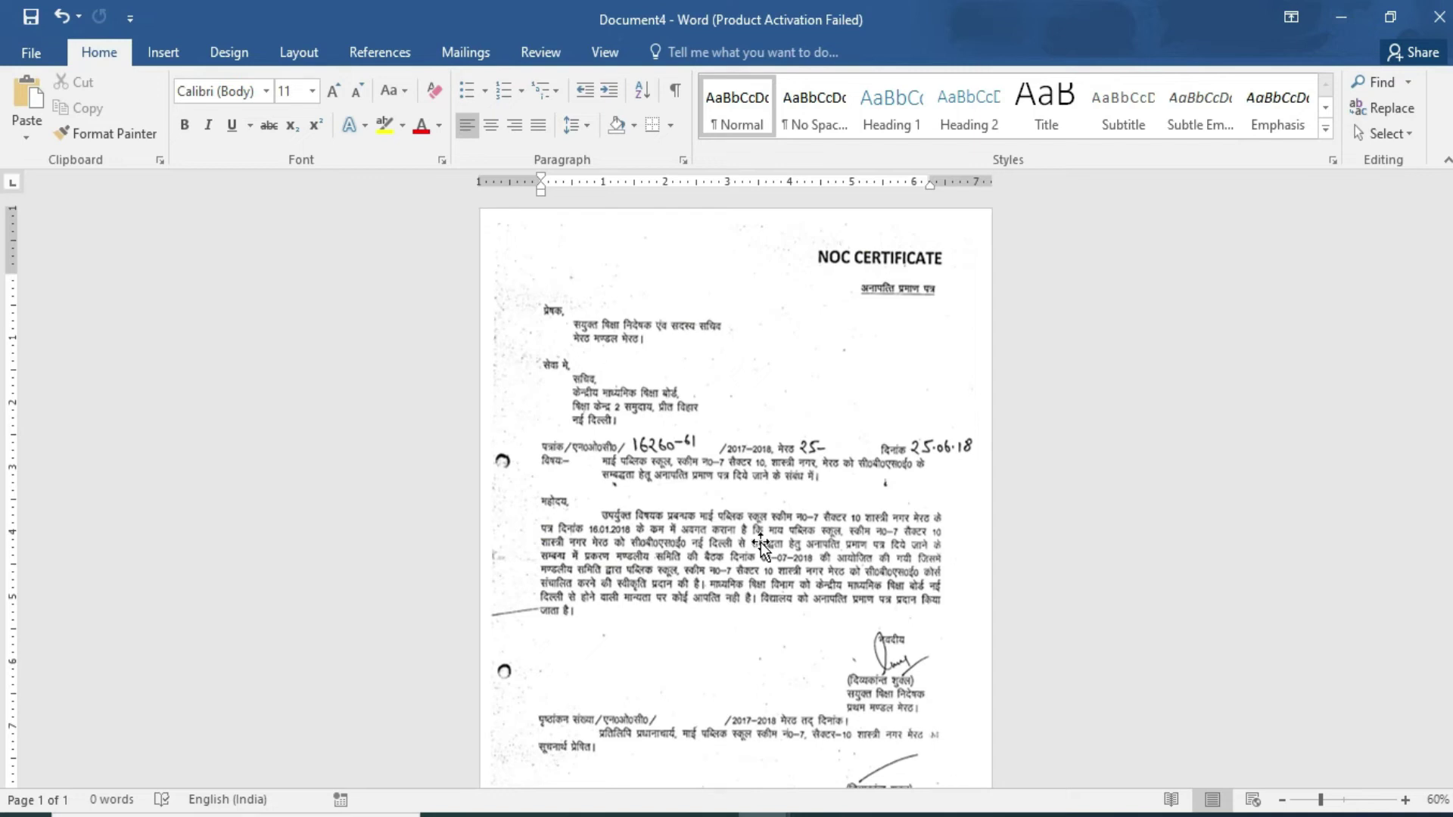
Save the certificate to the Desktop as a PDF named myfile.
{"action": "left_click", "coordinate": [35, 47]}
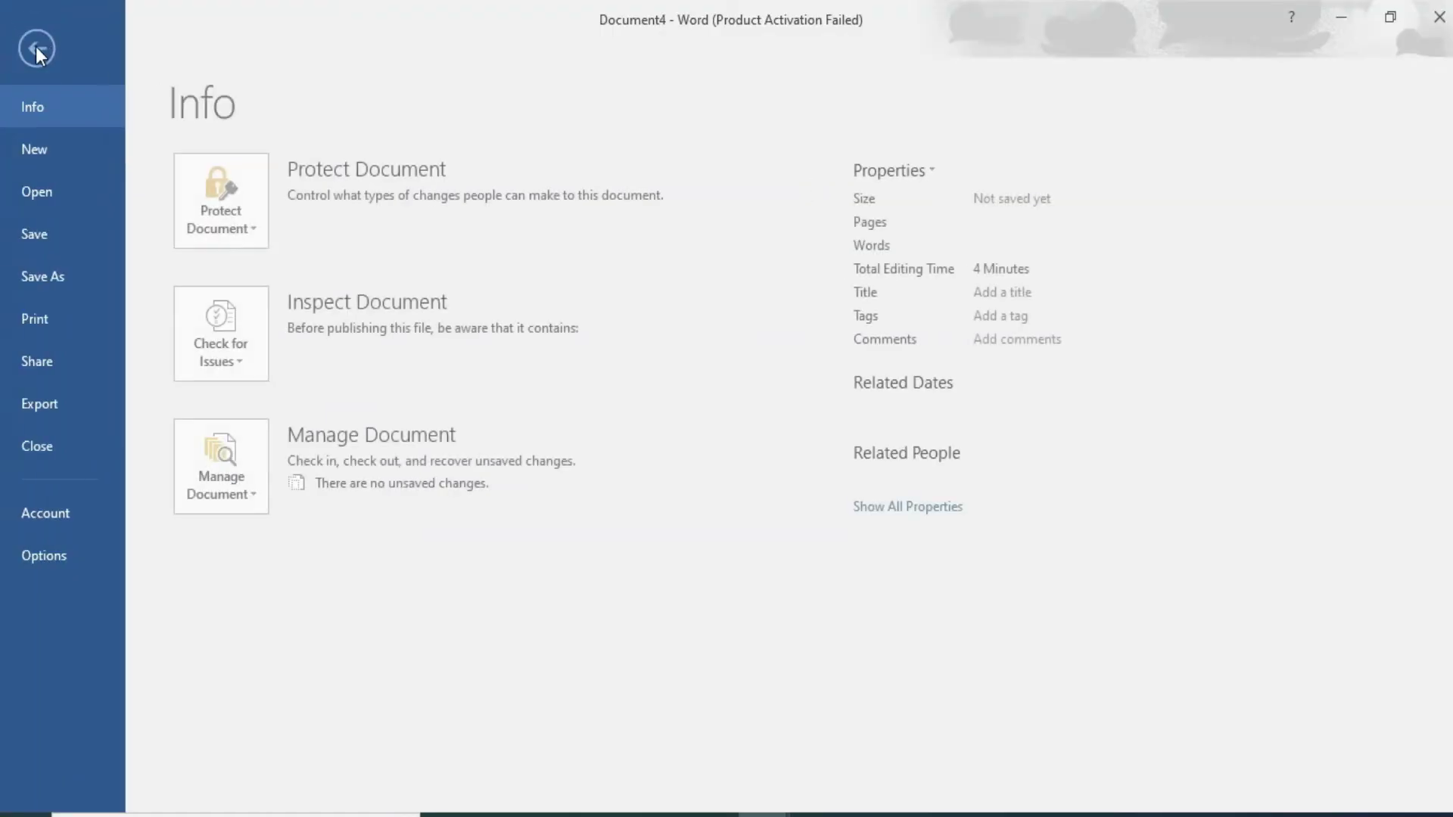
{"action": "left_click", "coordinate": [47, 289]}
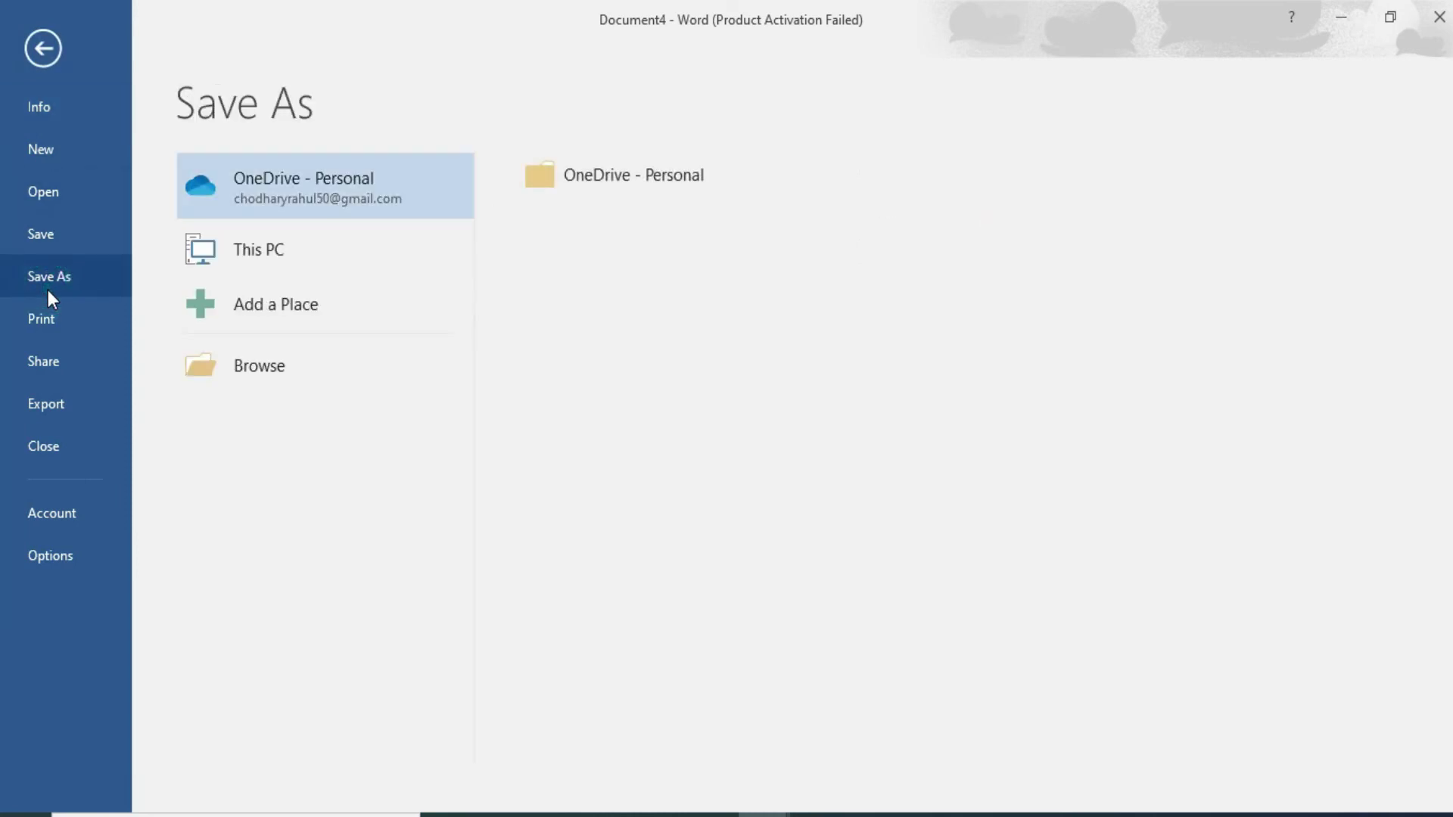
{"action": "left_click", "coordinate": [280, 371]}
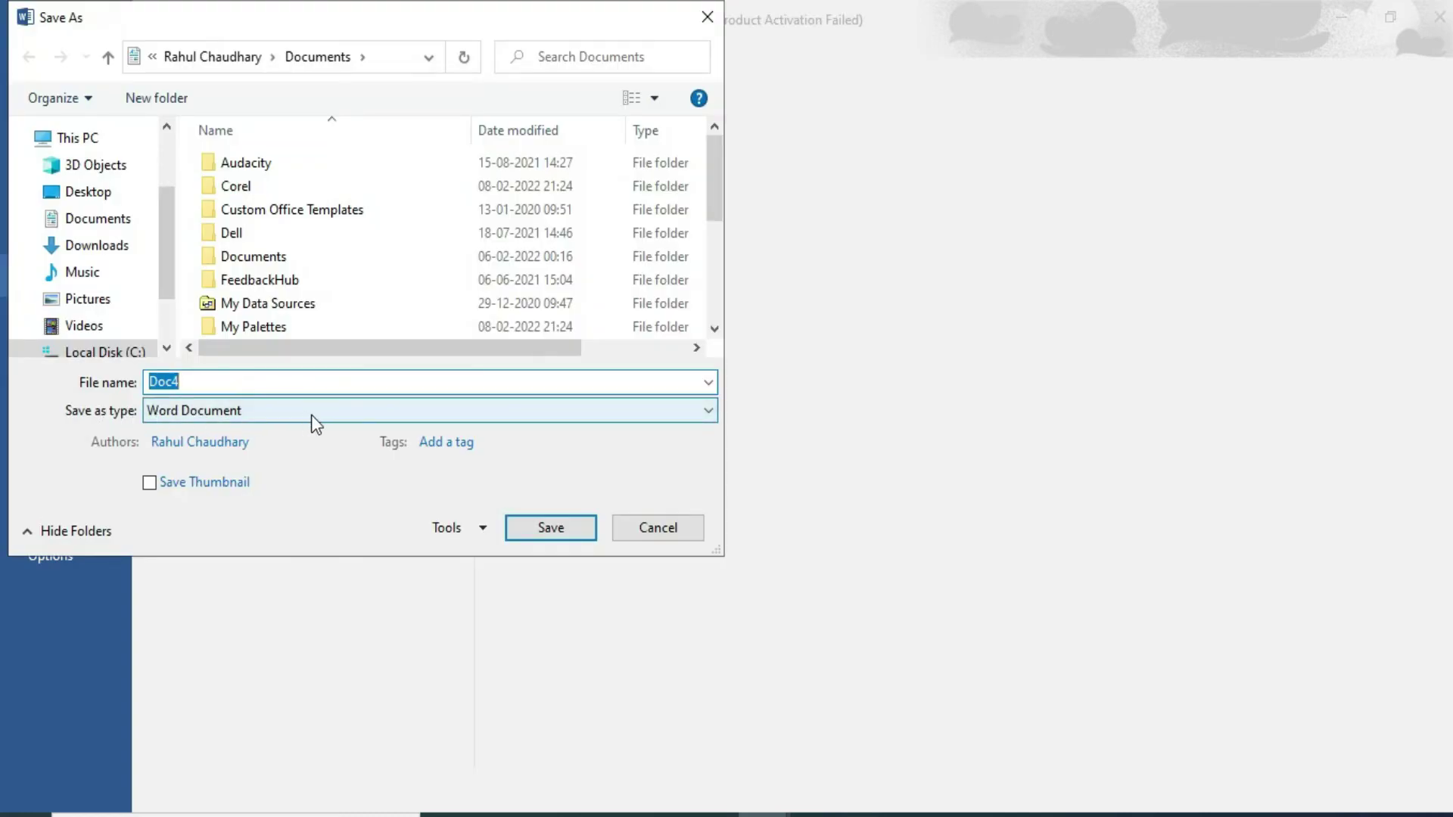
{"action": "left_click", "coordinate": [686, 416]}
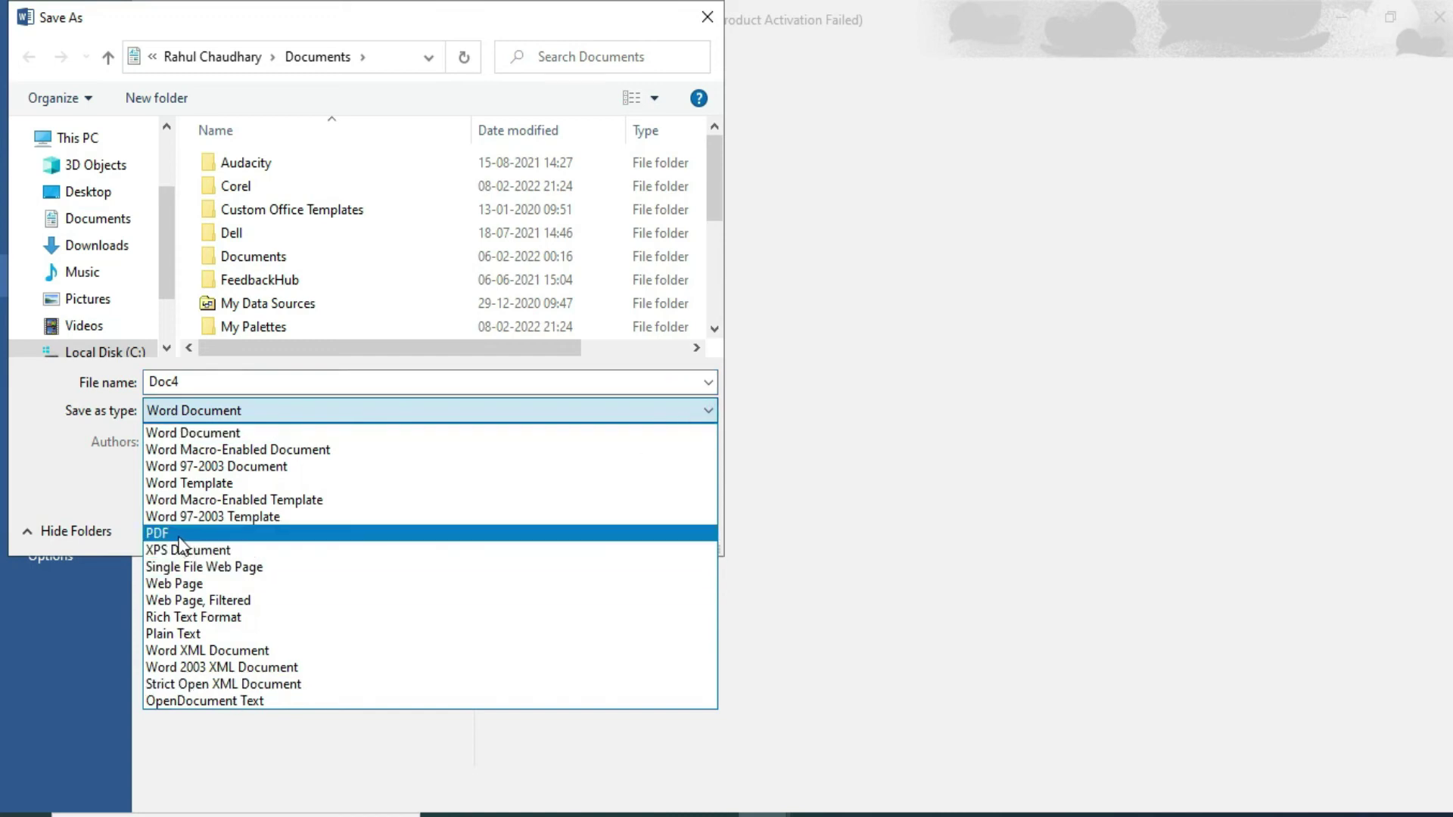
{"action": "left_click", "coordinate": [180, 537]}
{"action": "double_click", "coordinate": [164, 382]}
{"action": "key", "text": "BackSpace"}
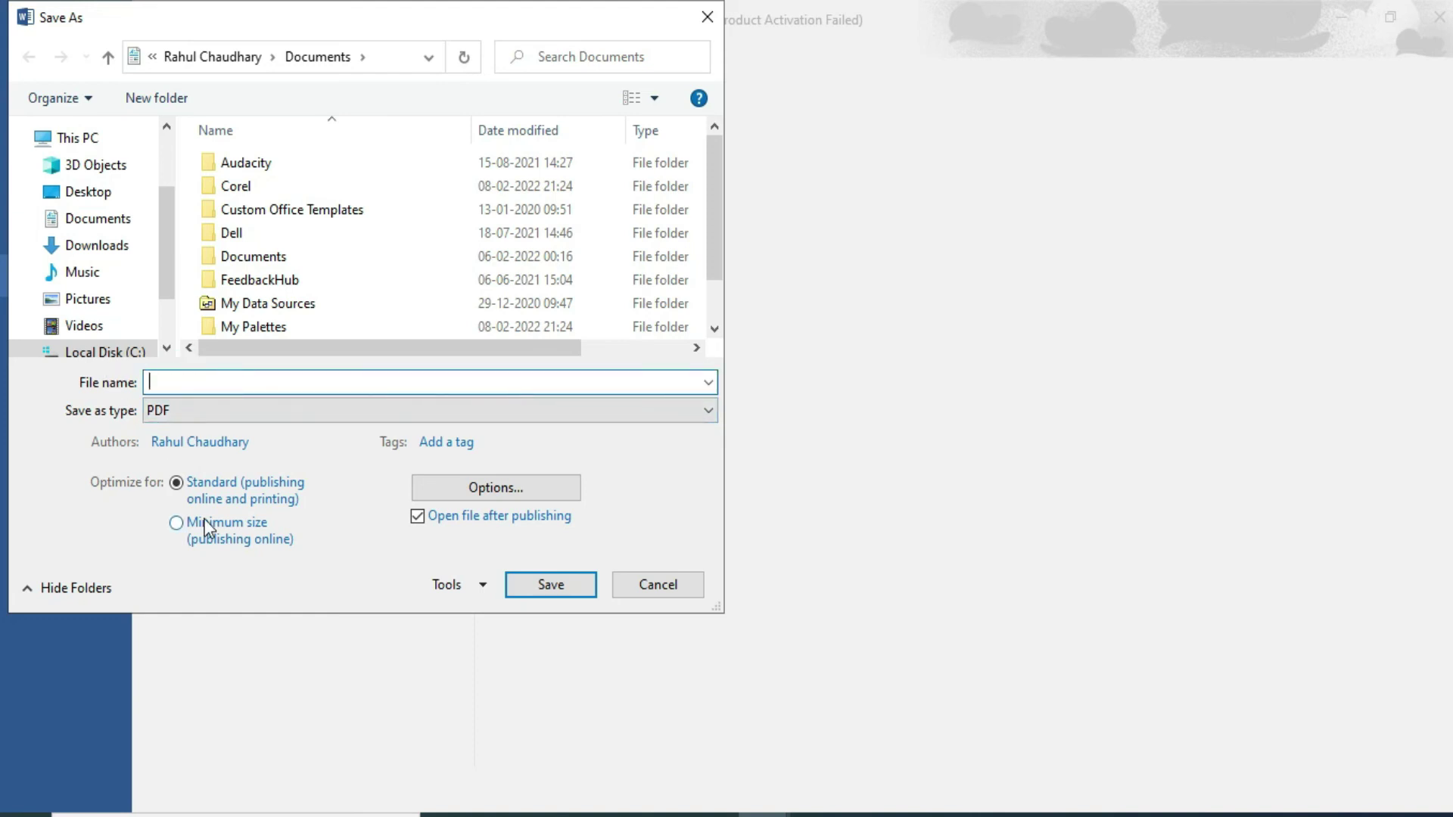
{"action": "type", "text": "myfile"}
{"action": "left_click", "coordinate": [83, 191]}
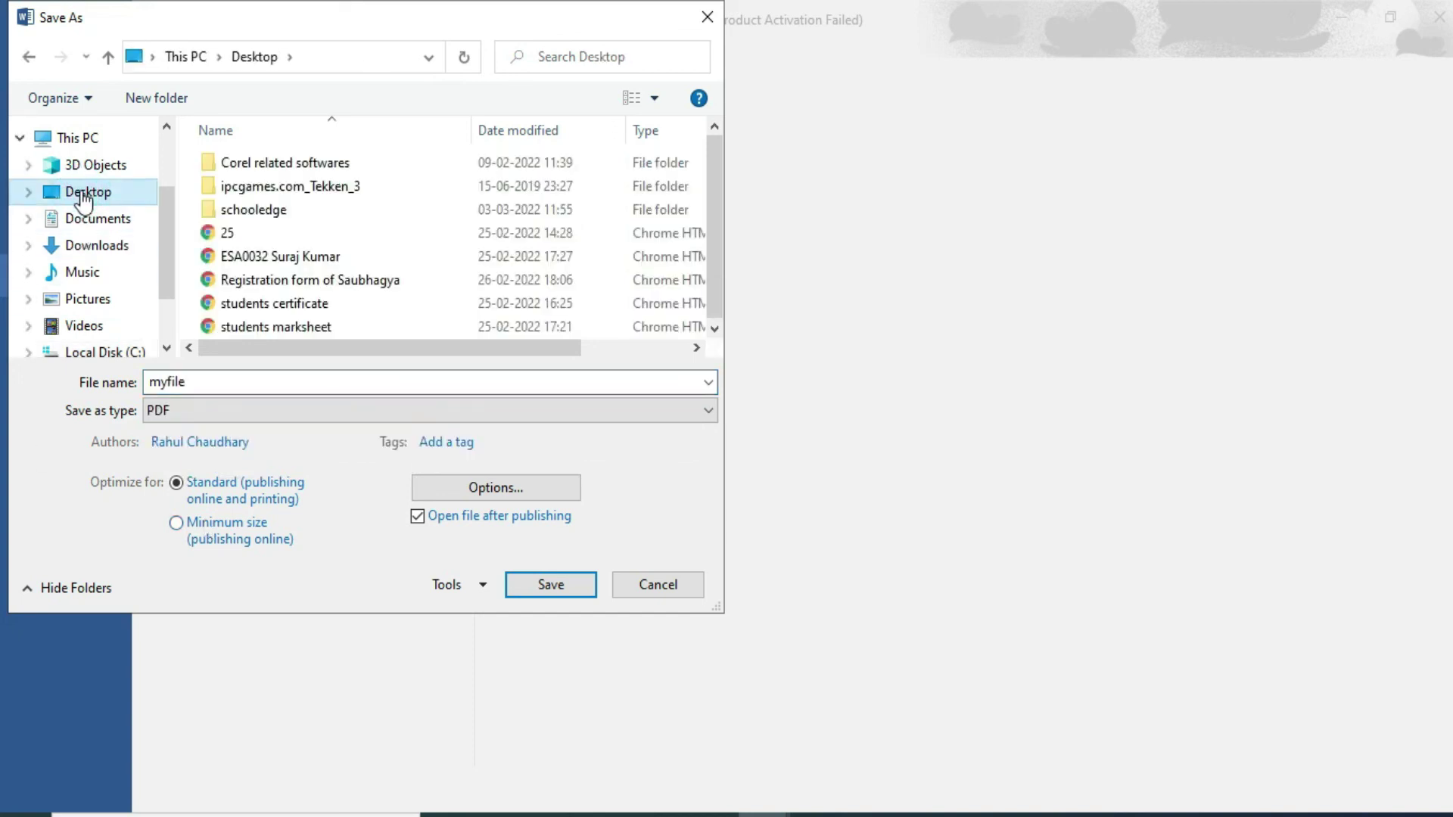
{"action": "left_click", "coordinate": [570, 589]}
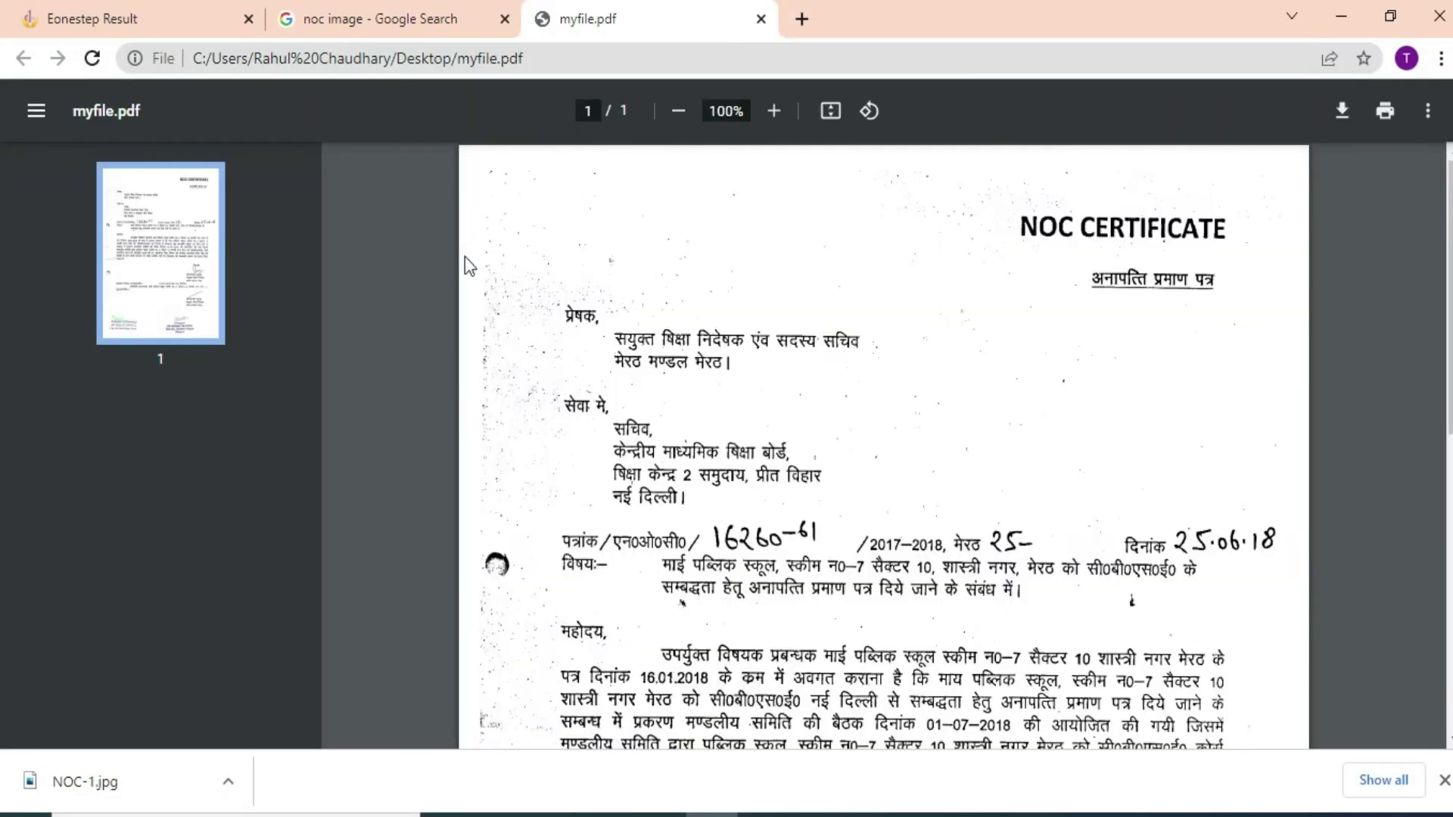
Scroll through myfile.pdf in Chrome to compare it with the original NOC-1.jpg scan.
{"action": "scroll", "coordinate": [941, 509], "scroll_direction": "down", "scroll_amount": 3}
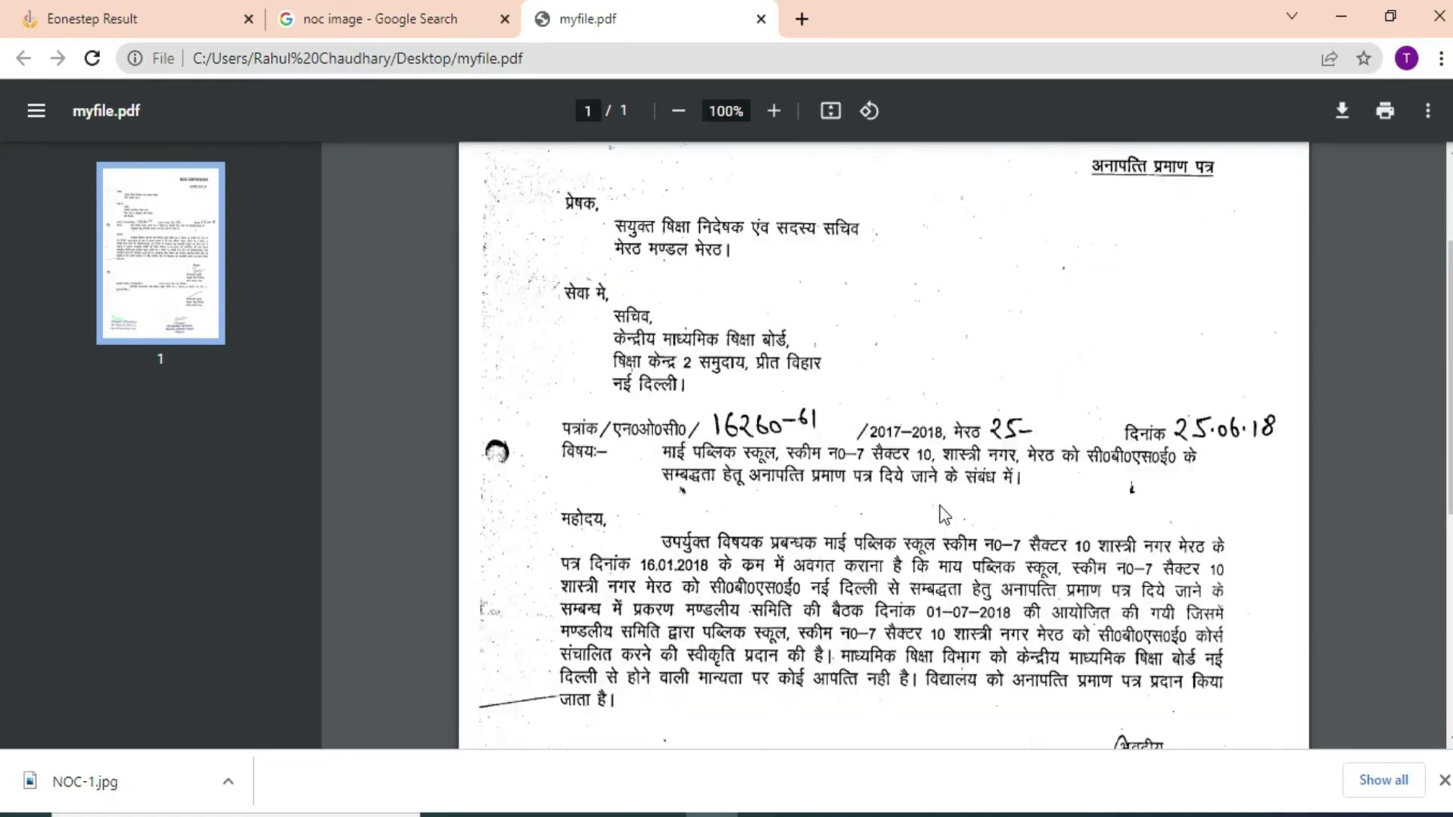
{"action": "scroll", "coordinate": [972, 500], "scroll_direction": "up", "scroll_amount": 3}
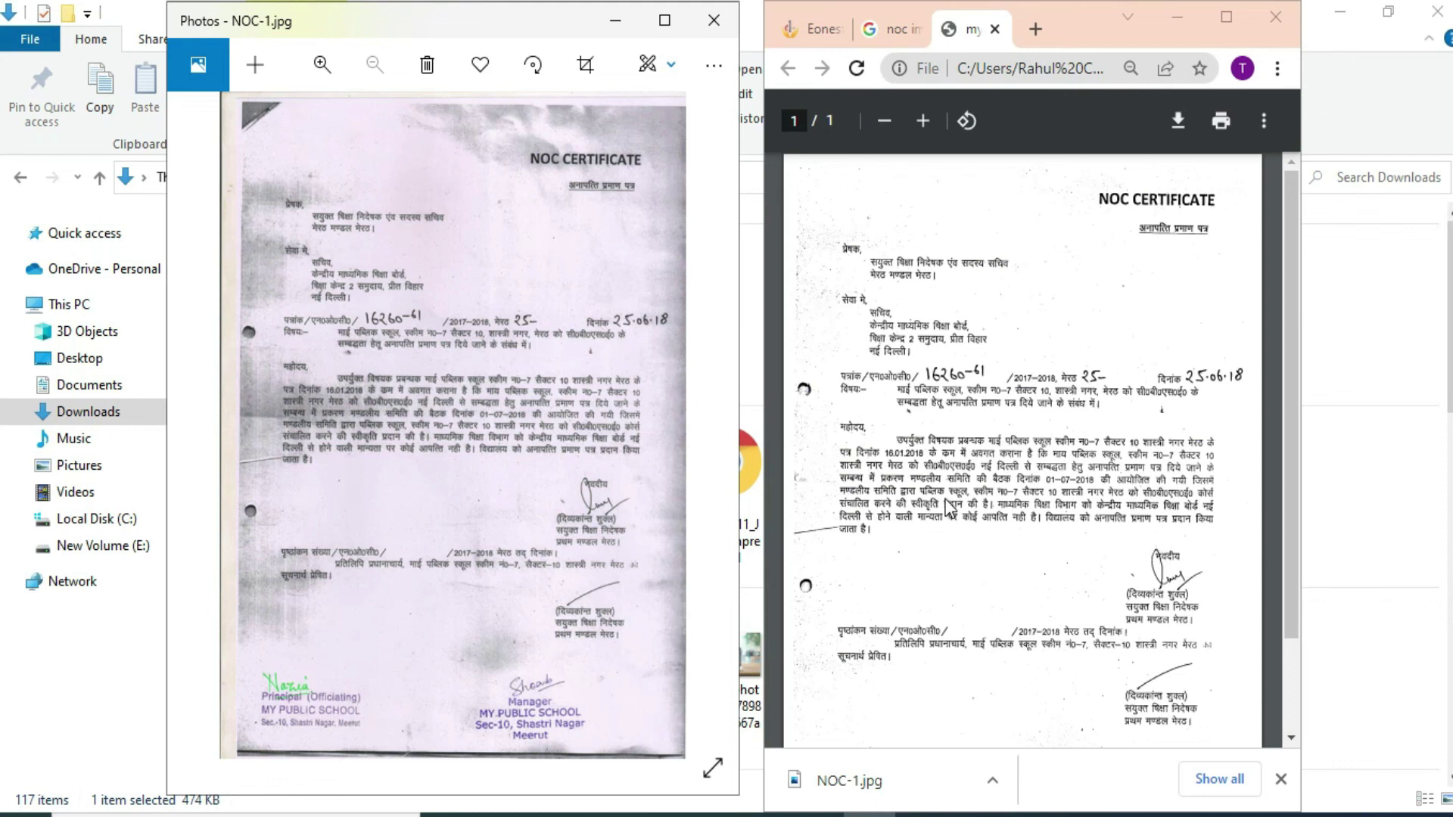
{"action": "scroll", "coordinate": [1069, 506], "scroll_direction": "down", "scroll_amount": 3}
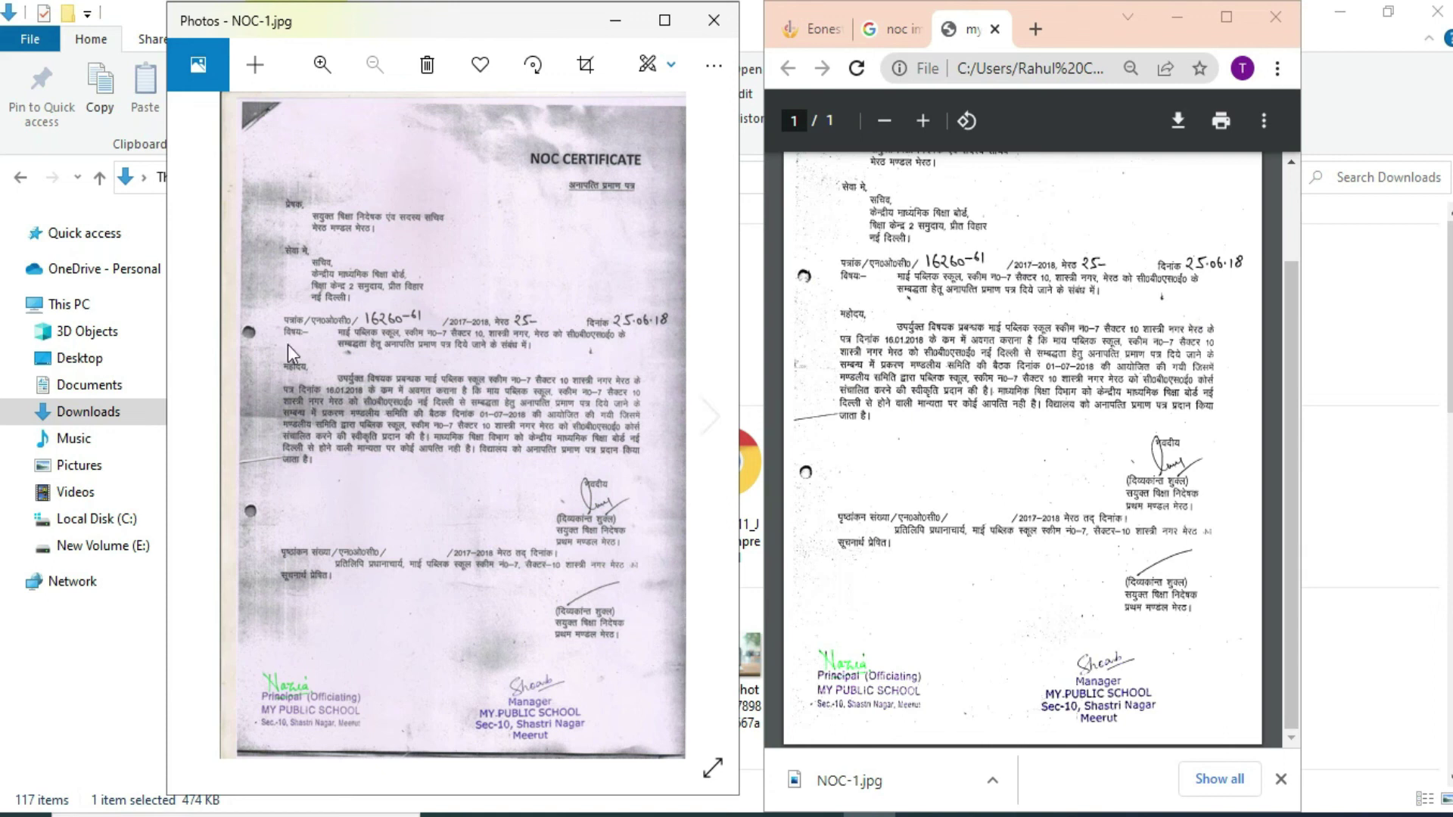
{"action": "scroll", "coordinate": [919, 493], "scroll_direction": "up", "scroll_amount": 3}
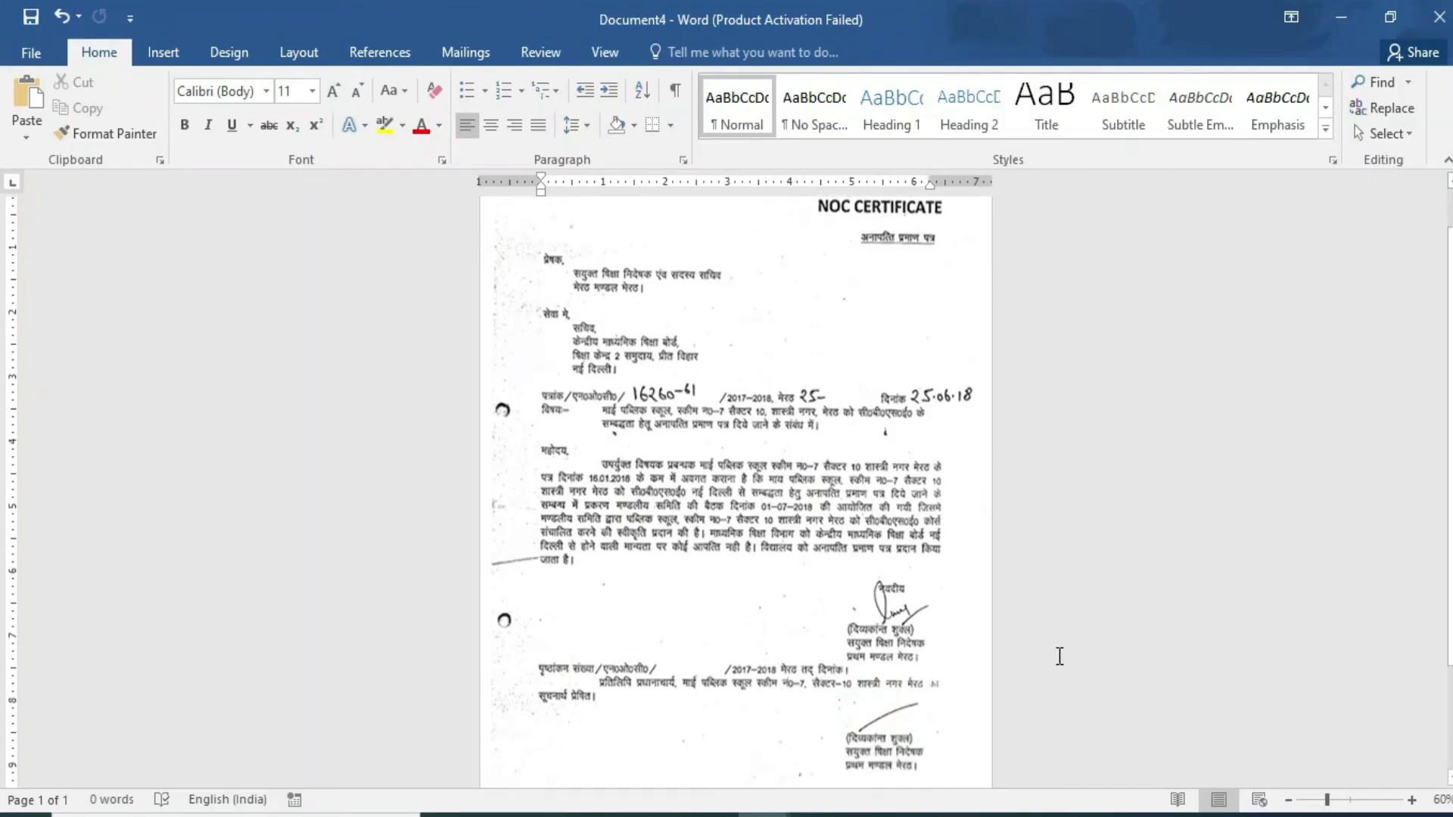
{"action": "scroll", "coordinate": [1060, 656], "scroll_direction": "down", "scroll_amount": 3}
{"action": "scroll", "coordinate": [1060, 656], "scroll_direction": "down", "scroll_amount": 2}
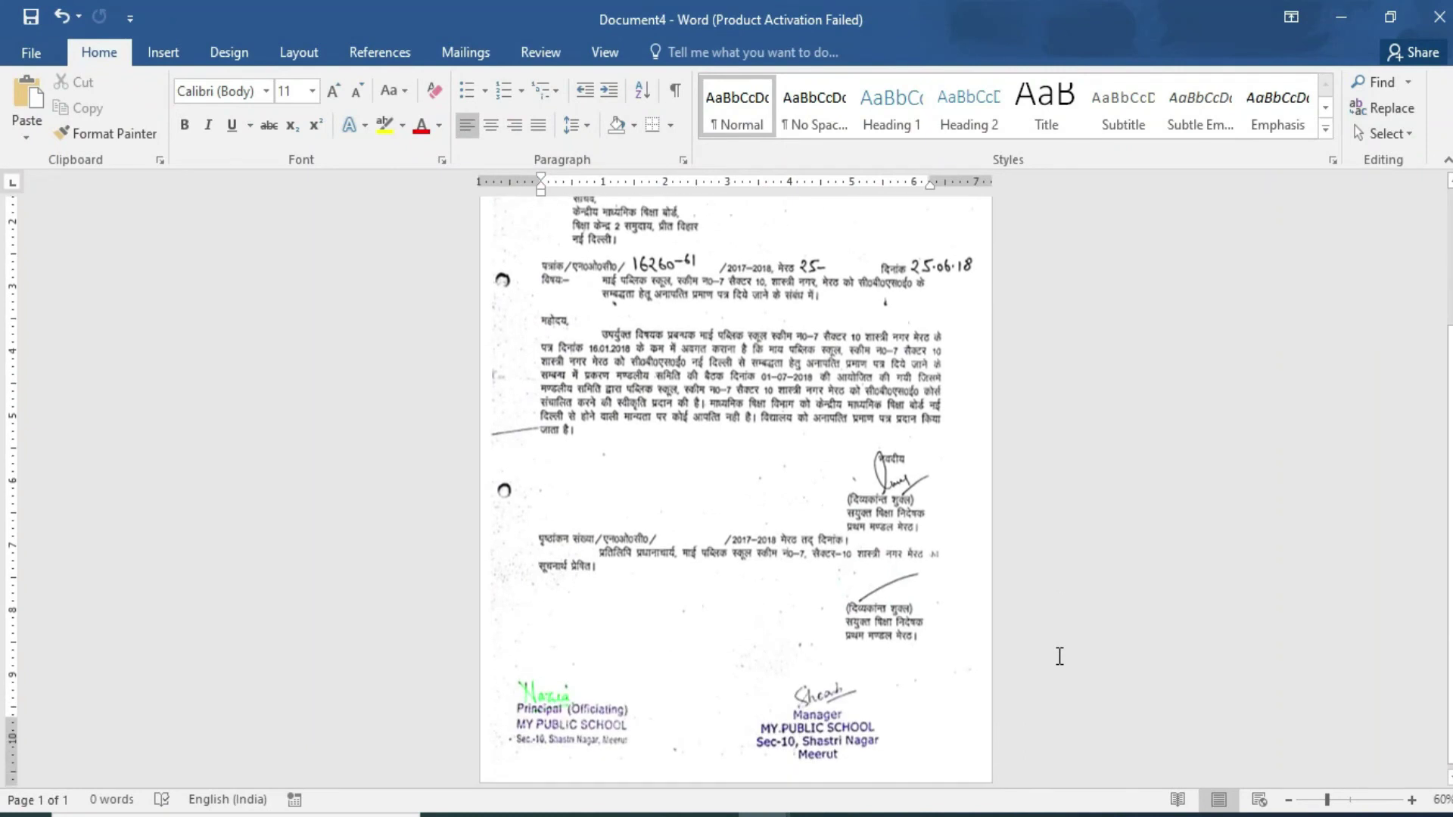